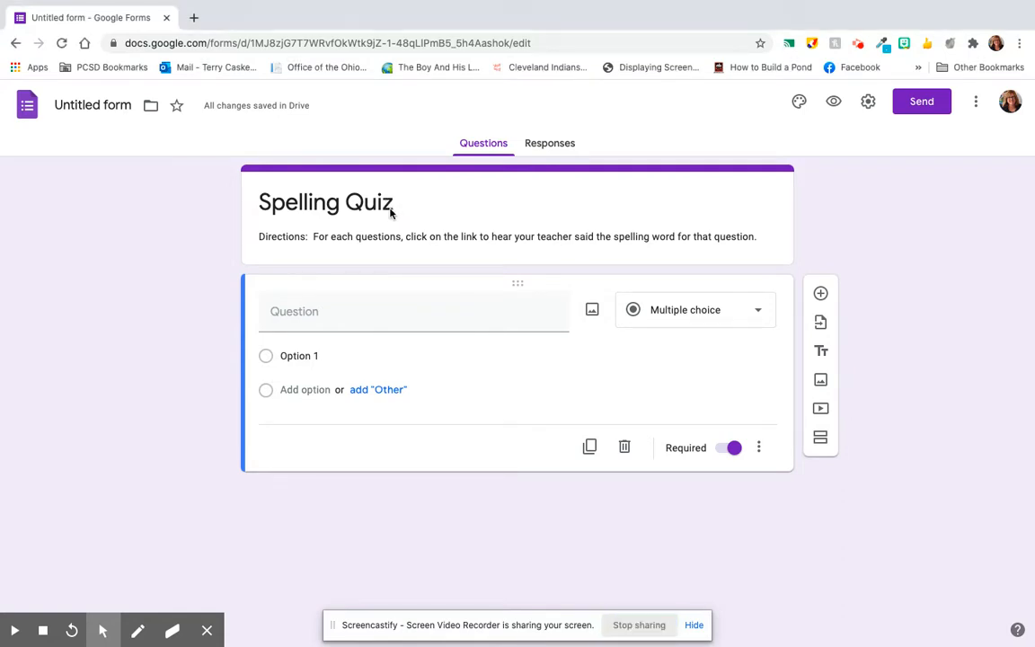
# Correct "each questions" to "each question" in the directions under the Spelling Quiz title
pyautogui.tripleClick(395, 202)
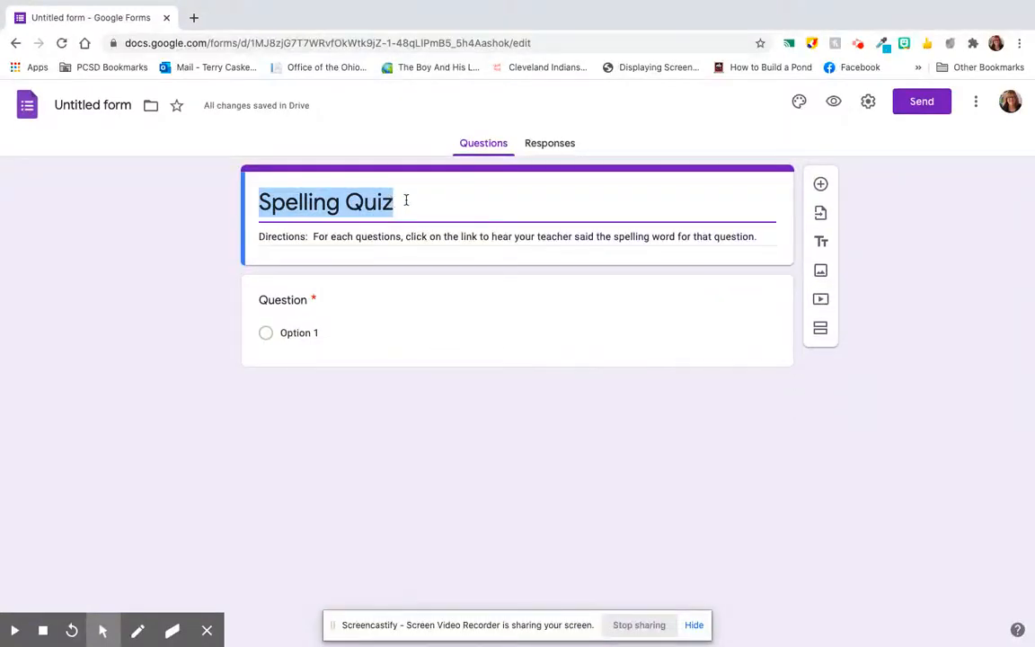
pyautogui.tripleClick(416, 236)
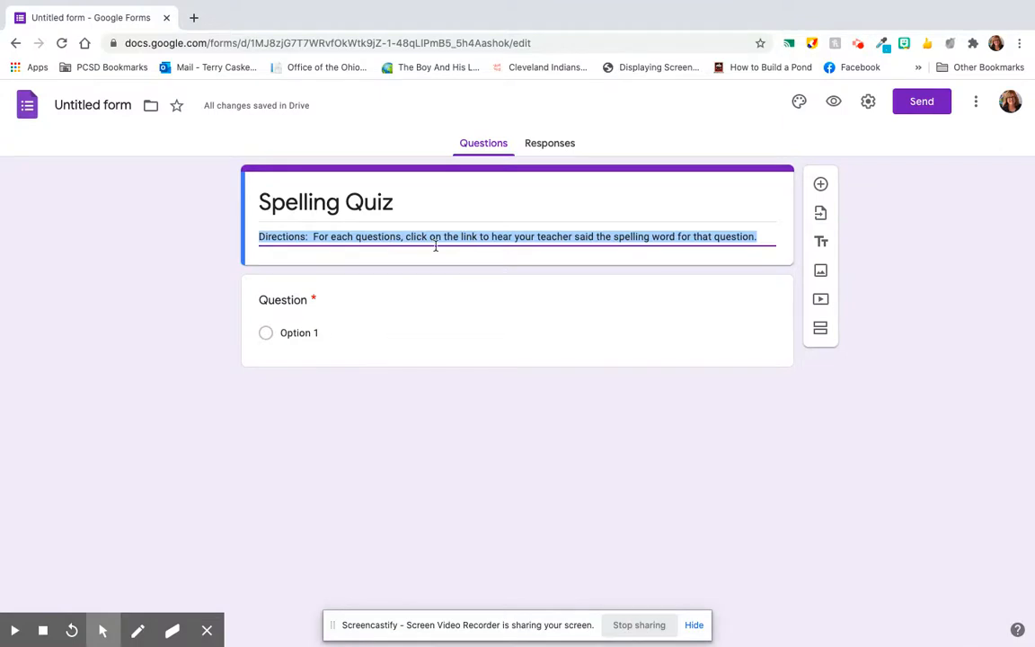
pyautogui.click(399, 236)
pyautogui.press('BackSpace')
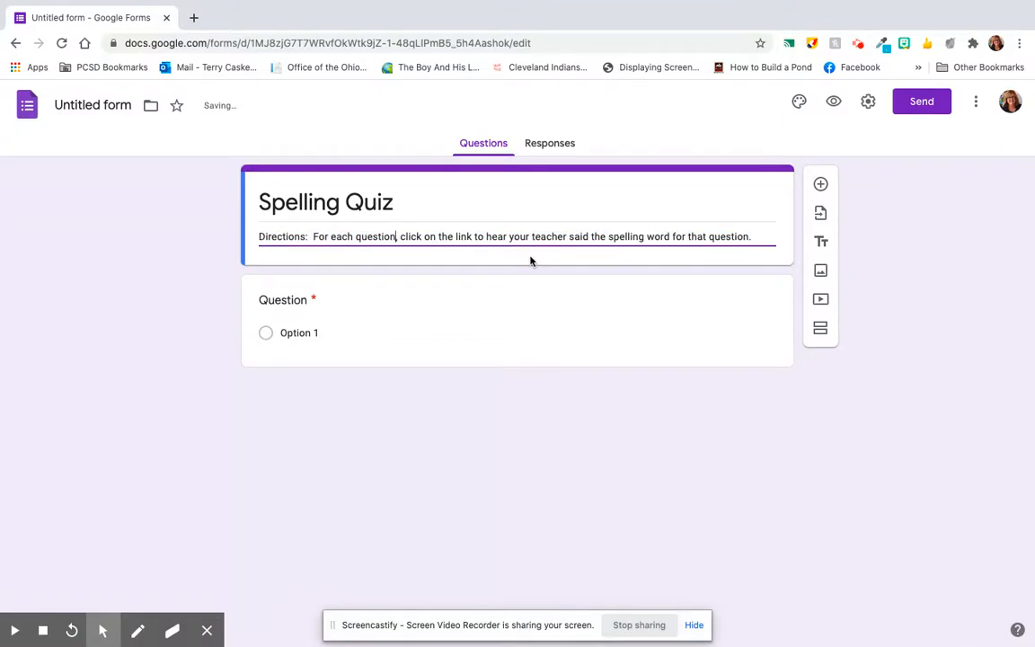
# Shorten the directions by removing "for that question" so the sentence ends with "the spelling word."
pyautogui.click(757, 236)
pyautogui.press('BackSpace')
pyautogui.press('BackSpace')
pyautogui.press('BackSpace')
pyautogui.press('BackSpace')
pyautogui.press('BackSpace')
pyautogui.press('BackSpace')
pyautogui.press('BackSpace')
pyautogui.press('BackSpace')
pyautogui.press('BackSpace')
pyautogui.press('BackSpace')
pyautogui.press('BackSpace')
pyautogui.press('BackSpace')
pyautogui.press('BackSpace')
pyautogui.press('BackSpace')
pyautogui.press('BackSpace')
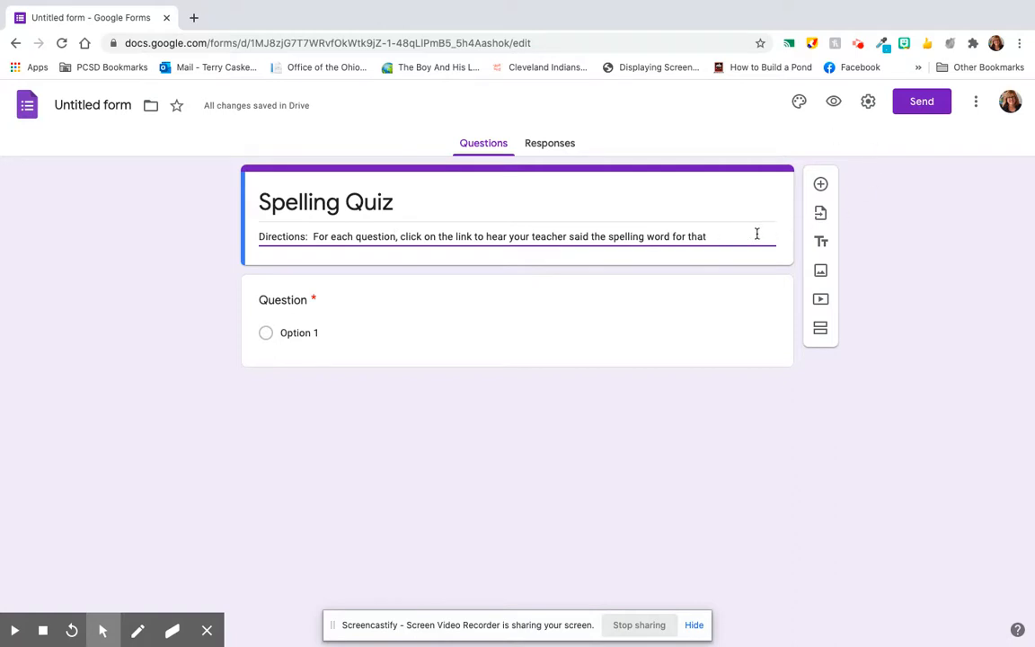
pyautogui.write('.')
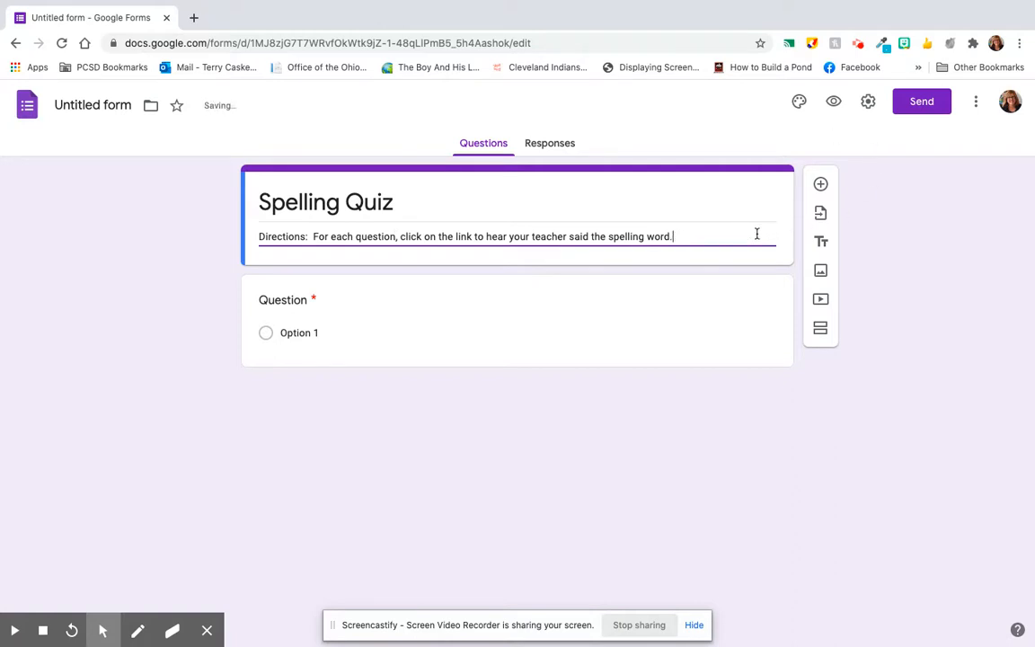
# Change the first question's type to Short answer
pyautogui.click(343, 303)
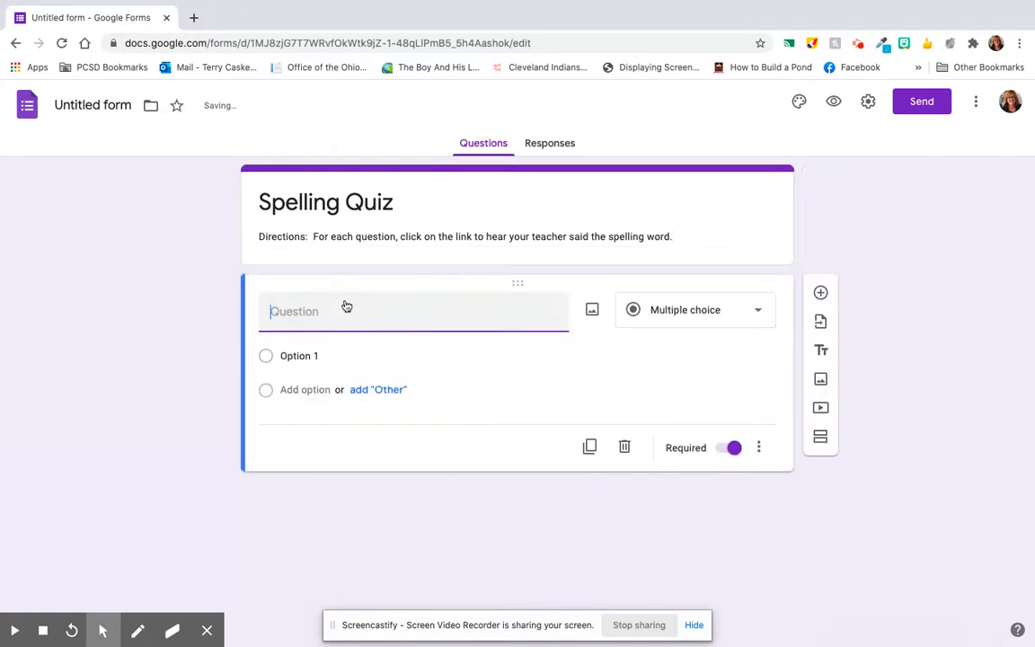
pyautogui.click(759, 314)
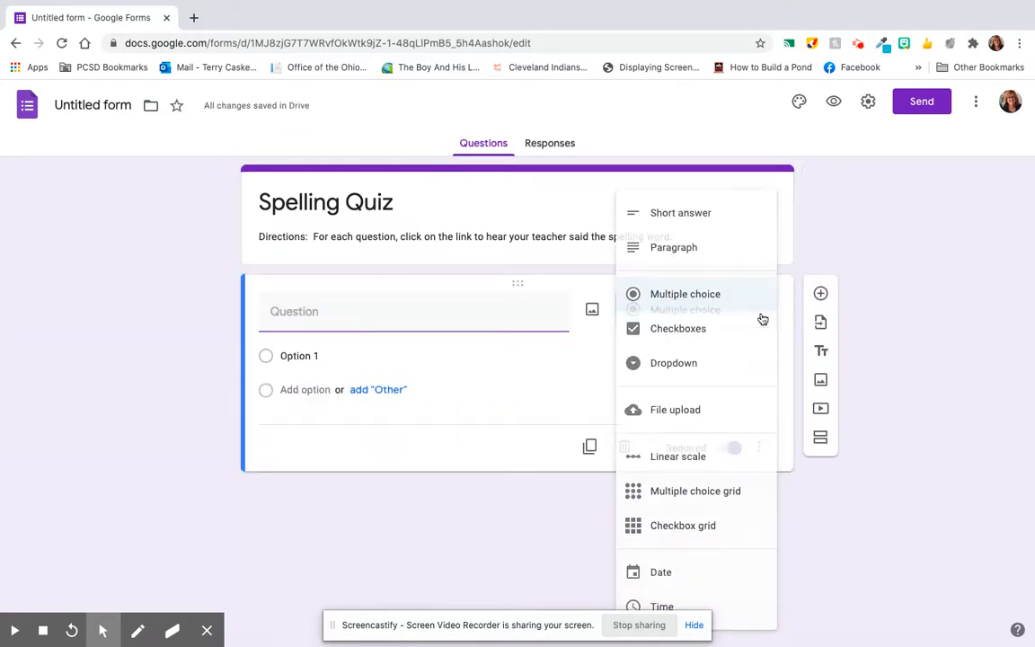
pyautogui.click(709, 216)
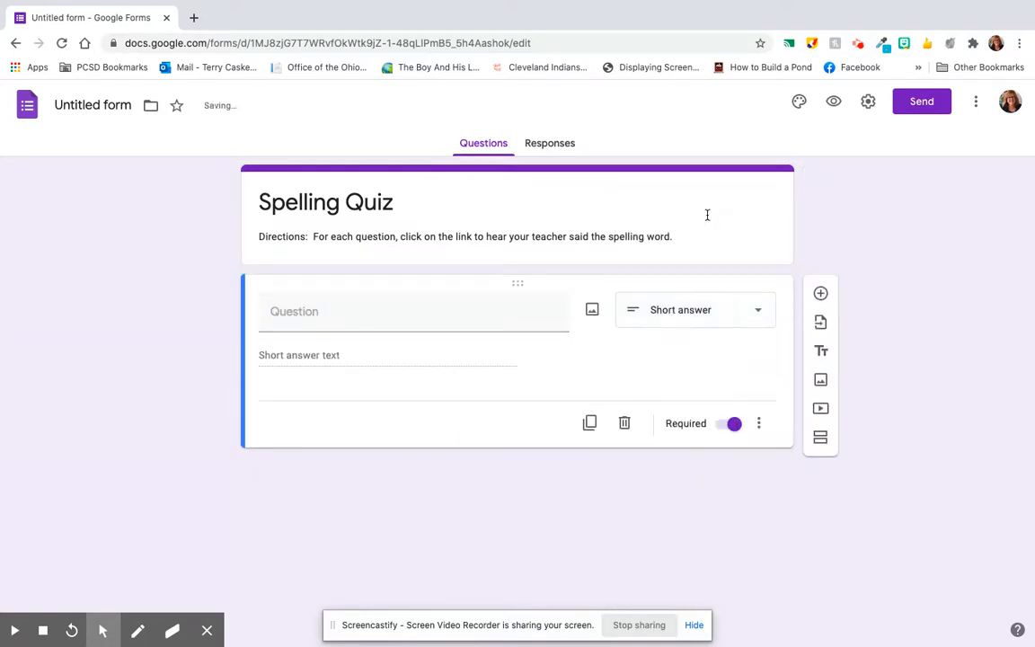
# Enter "Click on the link to hear your teacher say your spelling word." as the question text
pyautogui.click(284, 312)
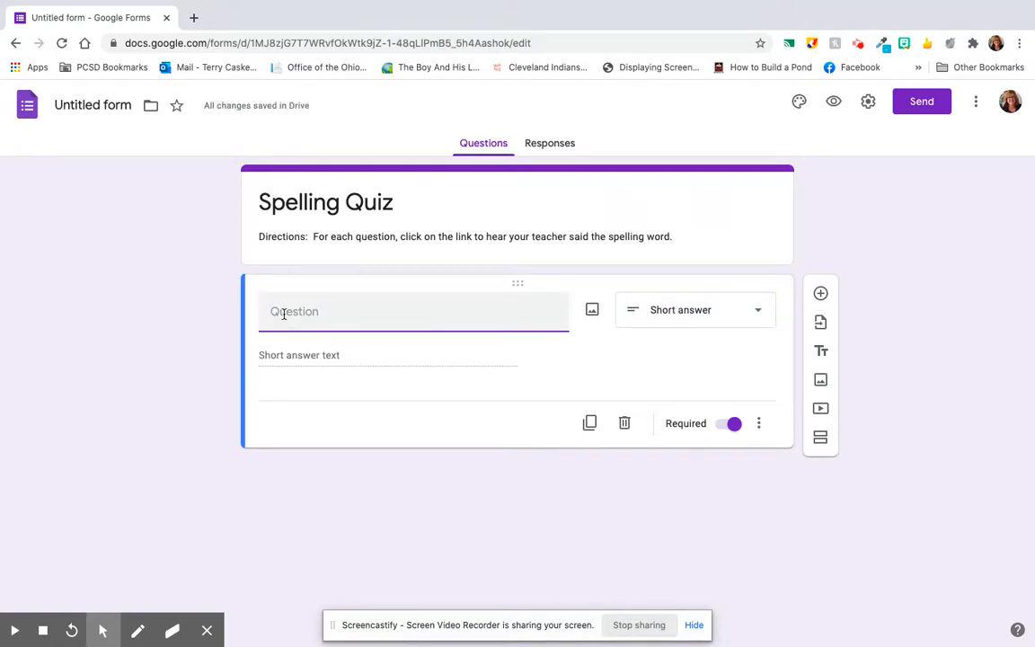
pyautogui.write('Click on the link for')
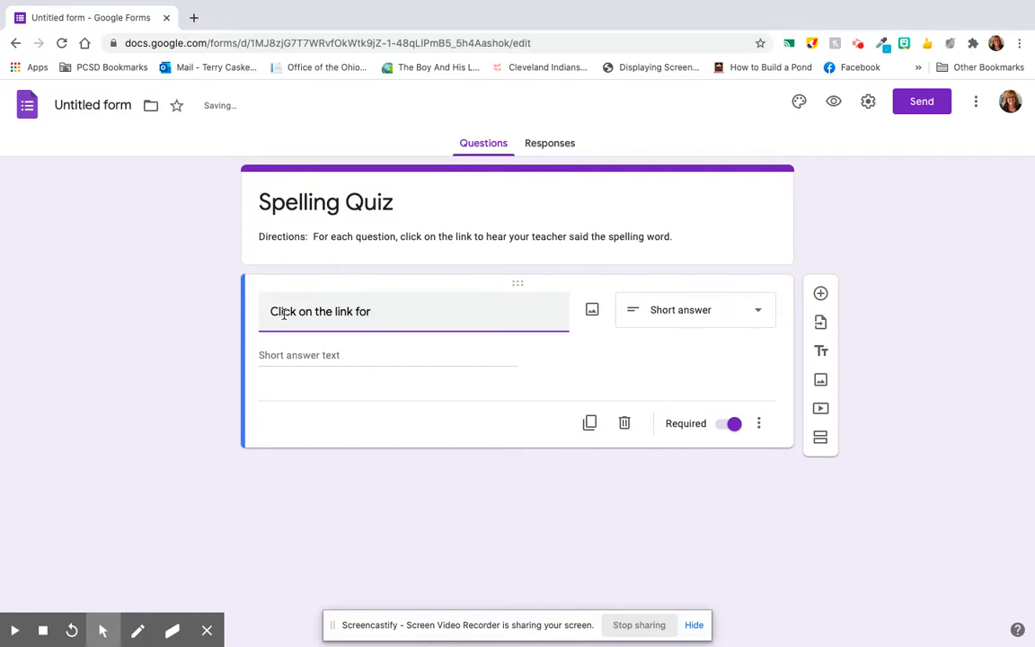
pyautogui.press('BackSpace')
pyautogui.press('BackSpace')
pyautogui.press('BackSpace')
pyautogui.write('to hear you')
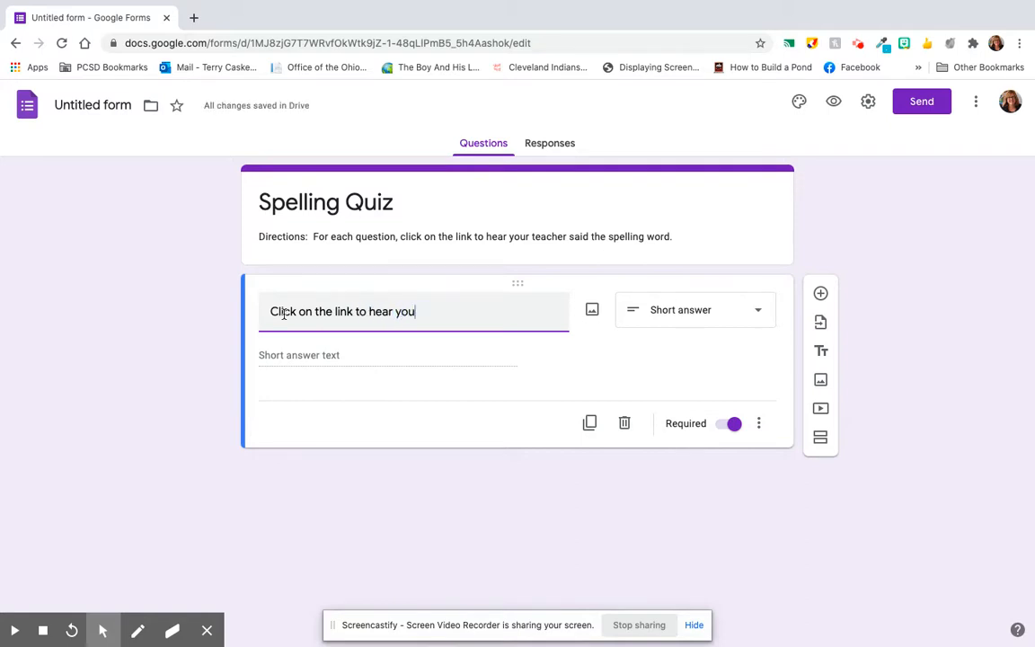
pyautogui.write('r teacher say your spelli')
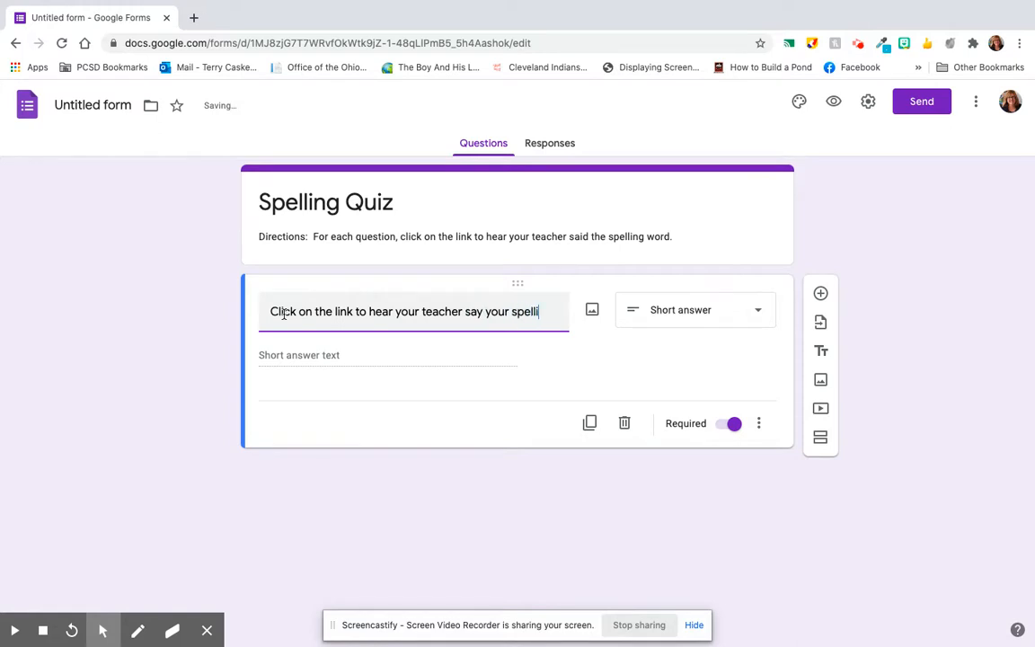
pyautogui.write('ng word.')
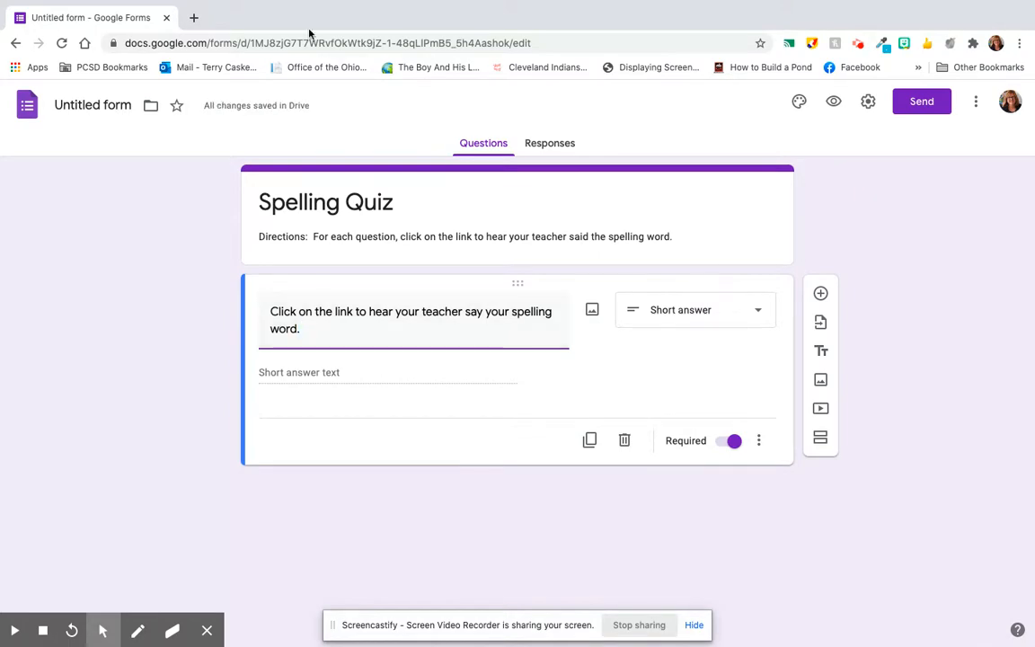
# Take the form window out of full screen, narrow it to half the display, and place a new Chrome window beside it
pyautogui.moveTo(182, 5)
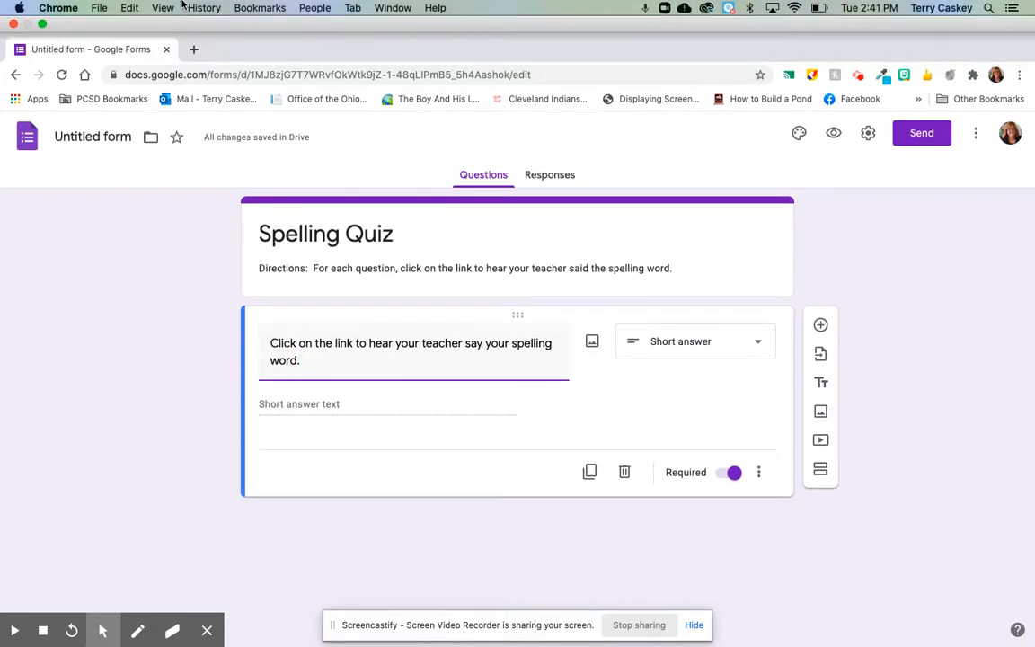
pyautogui.click(43, 25)
pyautogui.moveTo(966, 236); pyautogui.dragTo(524, 239)
pyautogui.moveTo(453, 624); pyautogui.dragTo(774, 595)
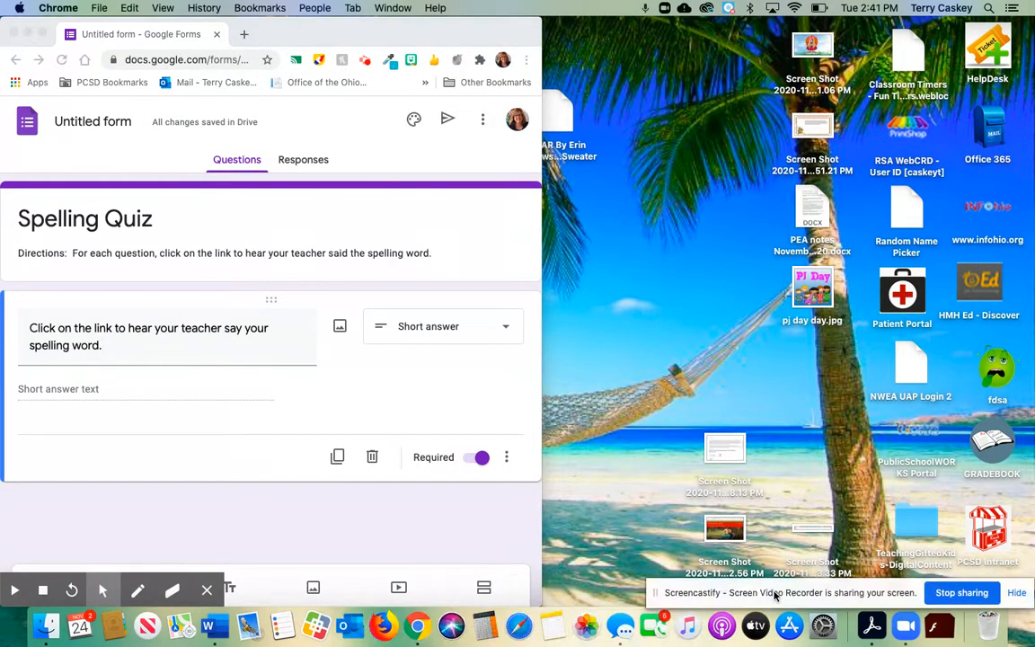
pyautogui.rightClick(417, 626)
pyautogui.click(456, 497)
pyautogui.moveTo(444, 32); pyautogui.dragTo(959, 16)
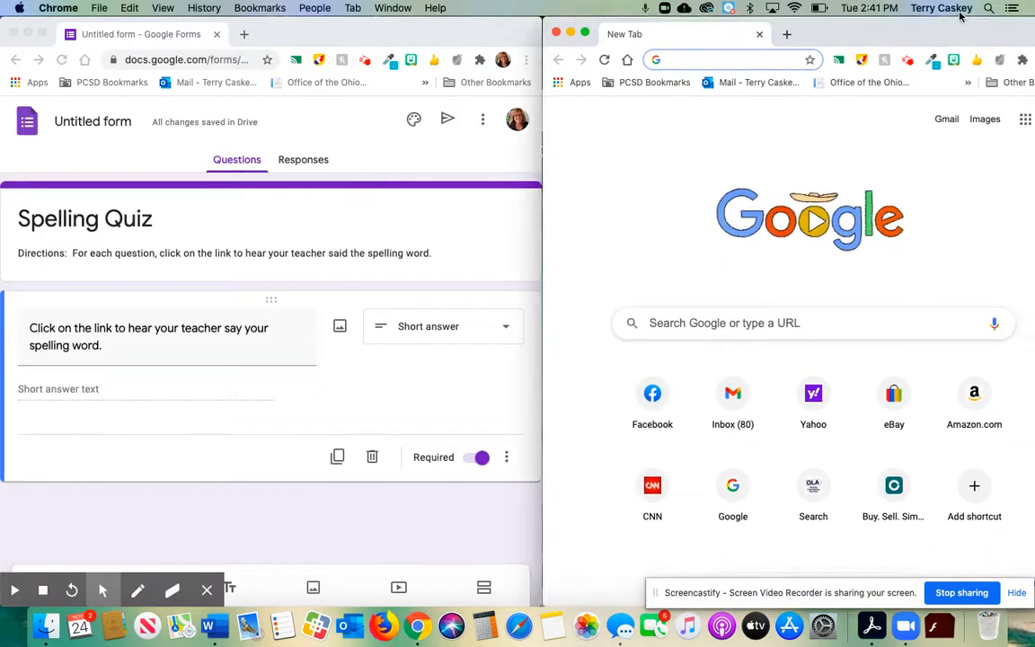
# Open vocaroo.com in the new browser window
pyautogui.click(730, 59)
pyautogui.write('vocaroo.com')
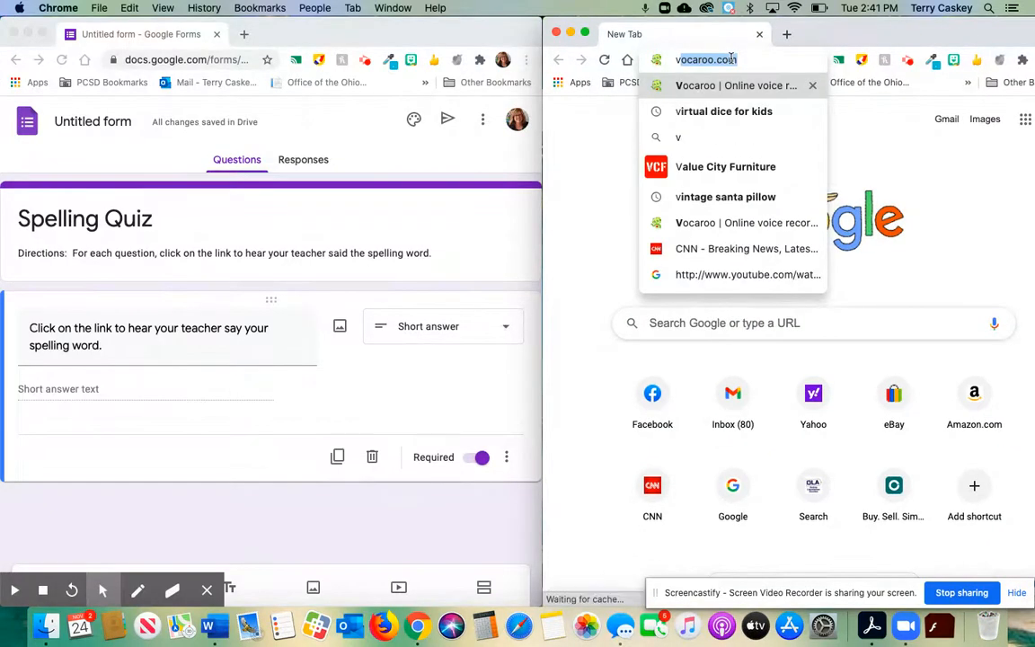
pyautogui.press('Return')
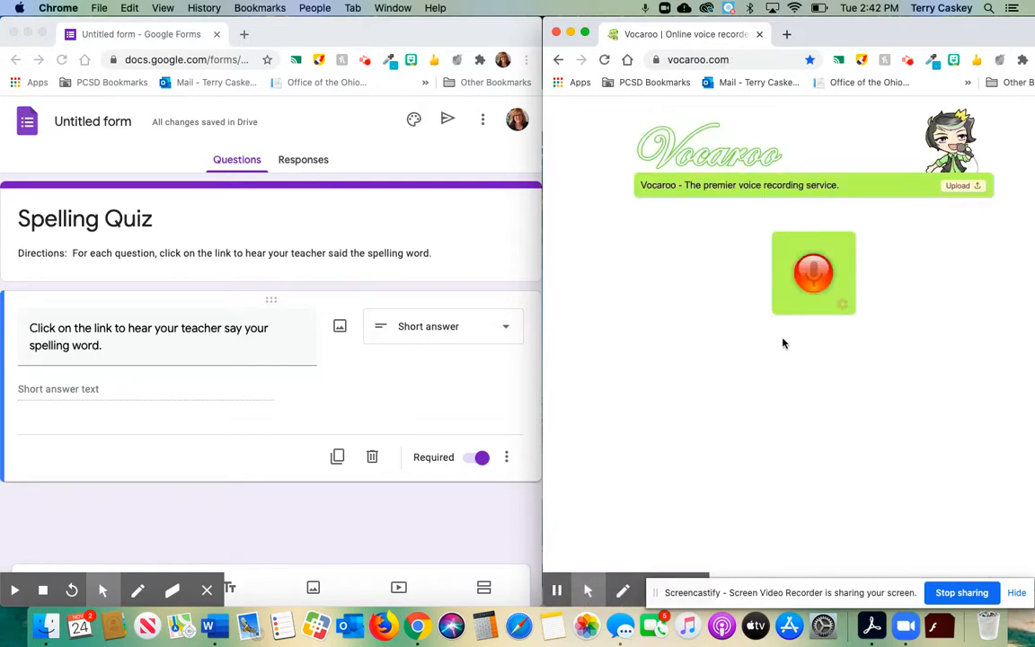
# Record a voice clip of about 4 seconds in Vocaroo and copy its share link
pyautogui.click(816, 275)
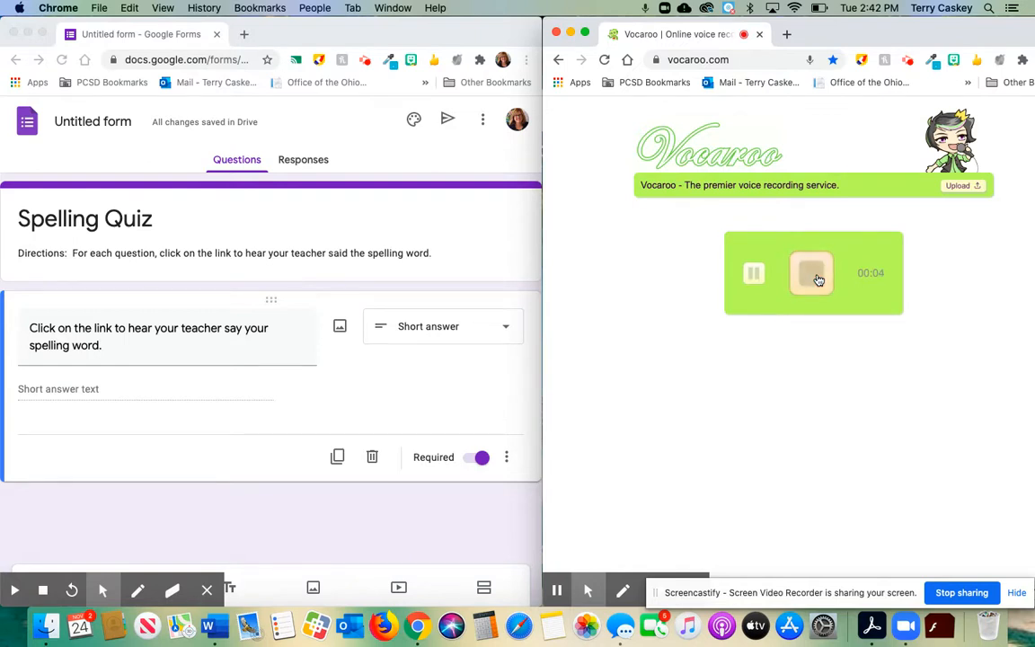
pyautogui.click(819, 280)
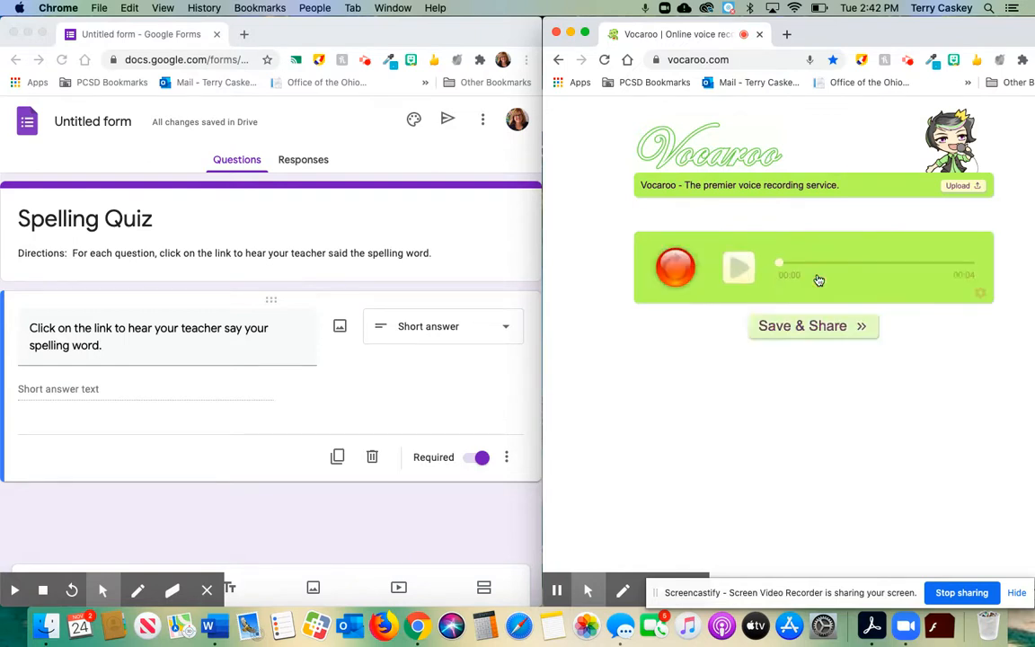
pyautogui.click(822, 329)
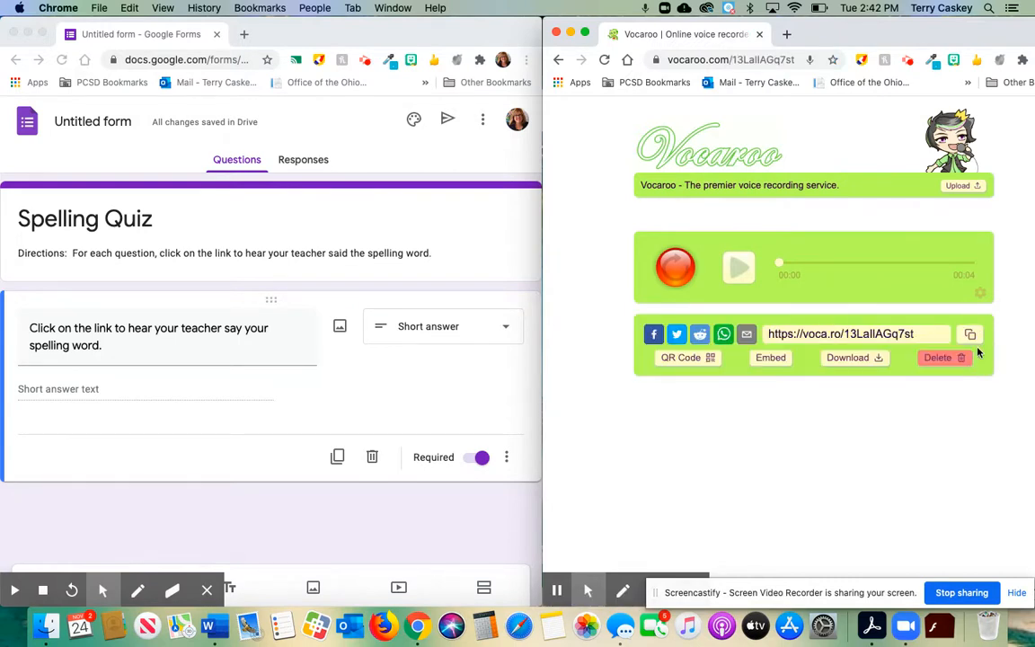
pyautogui.click(971, 334)
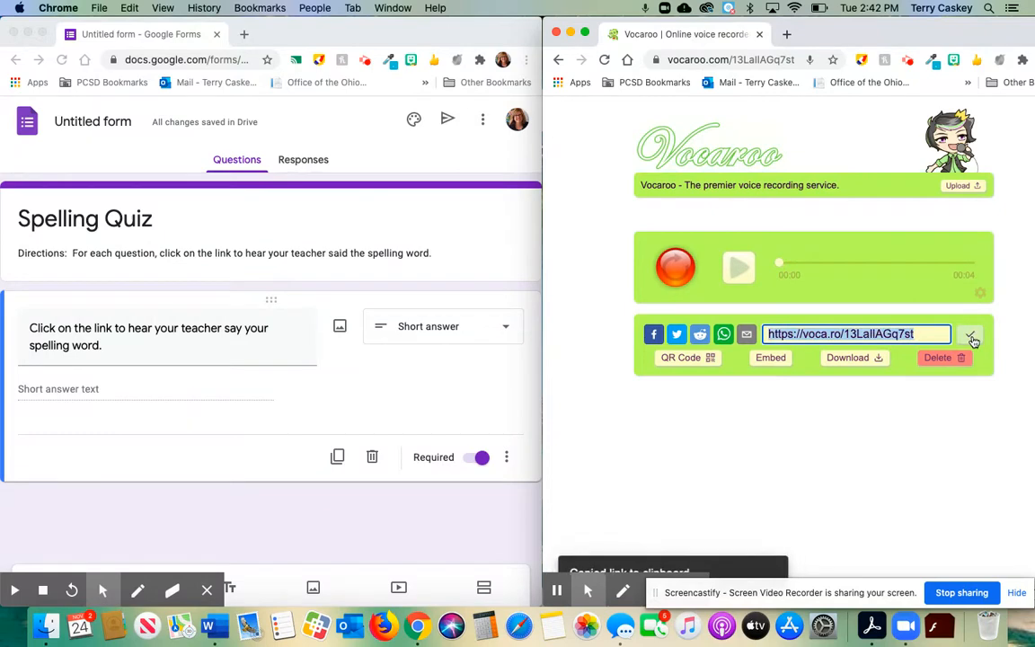
# Paste the copied recording link after the question text in the form, and return the form window to full screen
pyautogui.moveTo(770, 32); pyautogui.dragTo(964, 27)
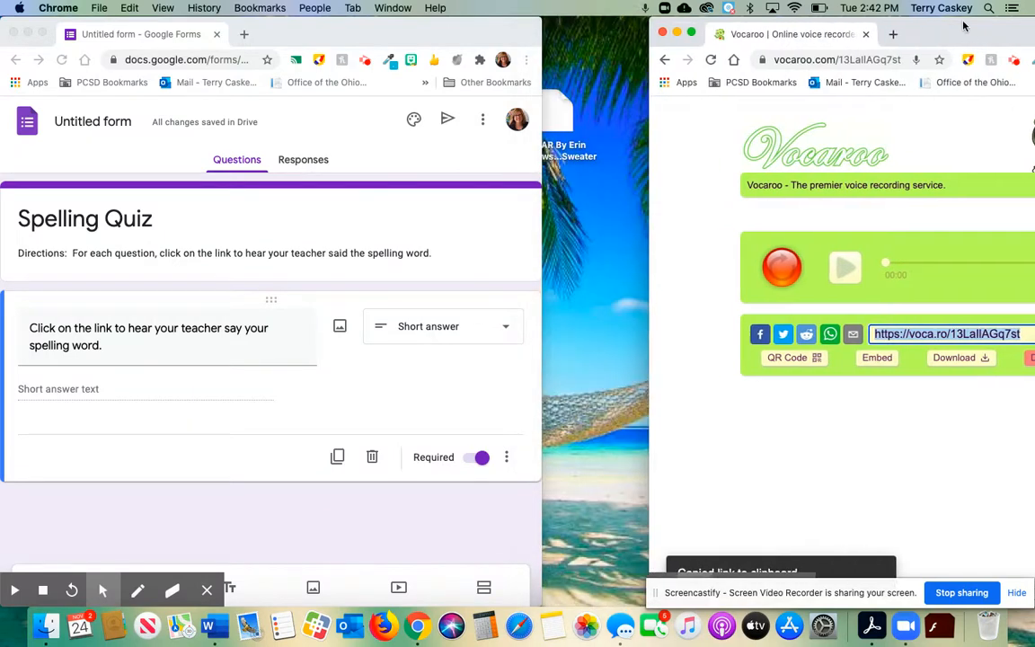
pyautogui.moveTo(442, 34); pyautogui.dragTo(712, 34)
pyautogui.click(380, 343)
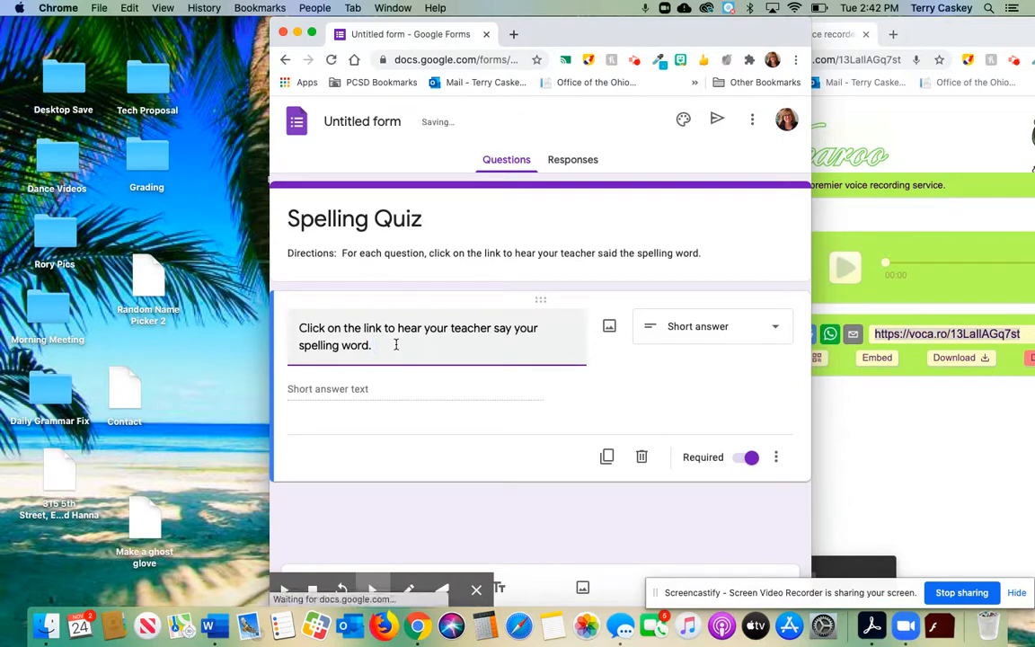
pyautogui.press('super+v')
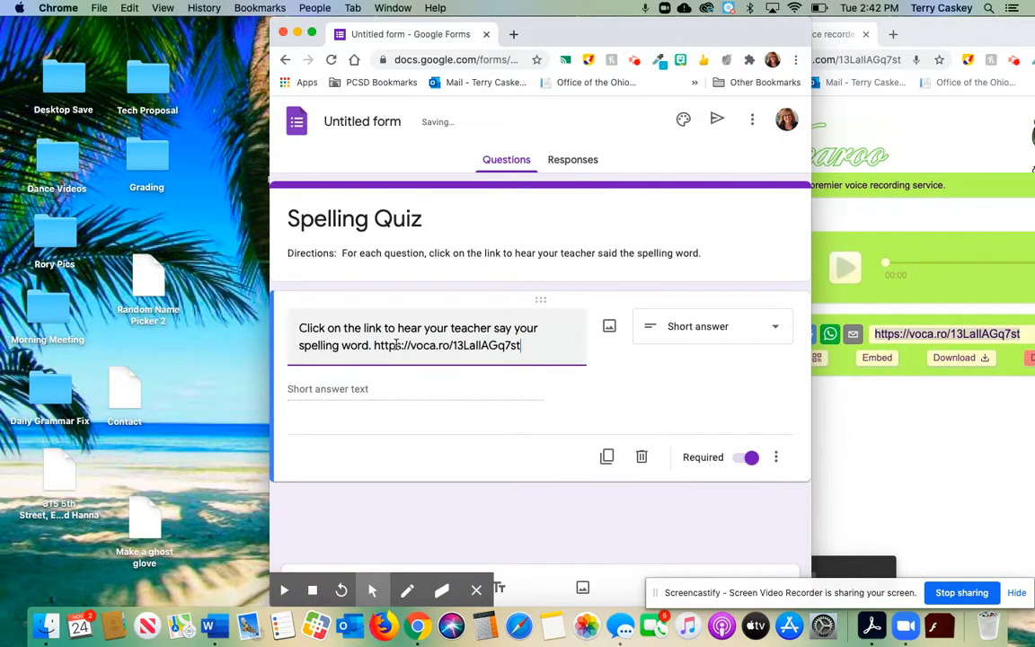
pyautogui.click(354, 389)
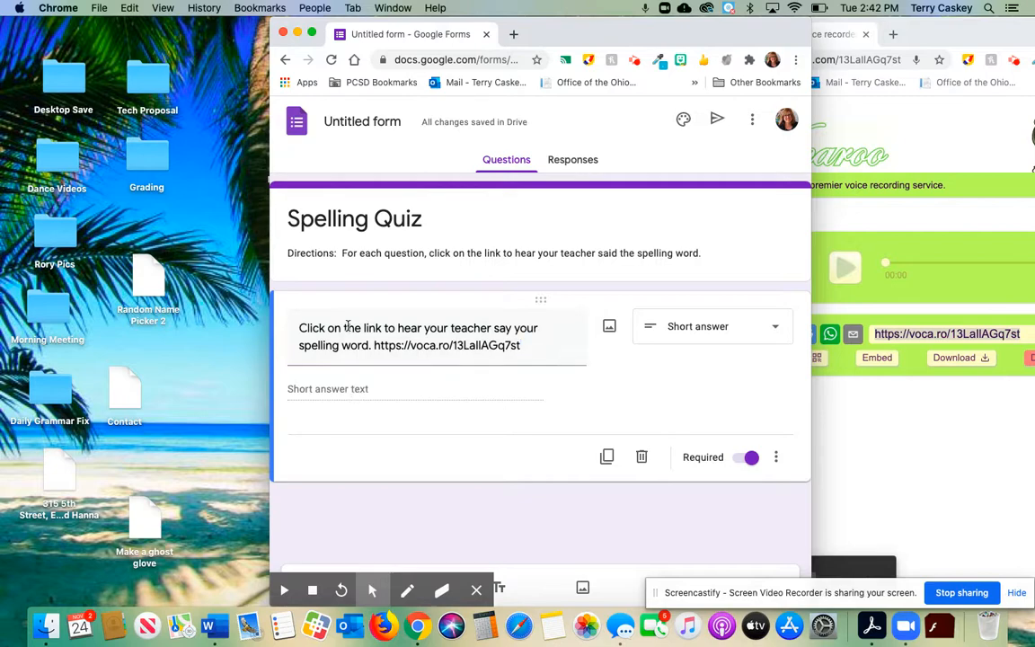
pyautogui.click(312, 34)
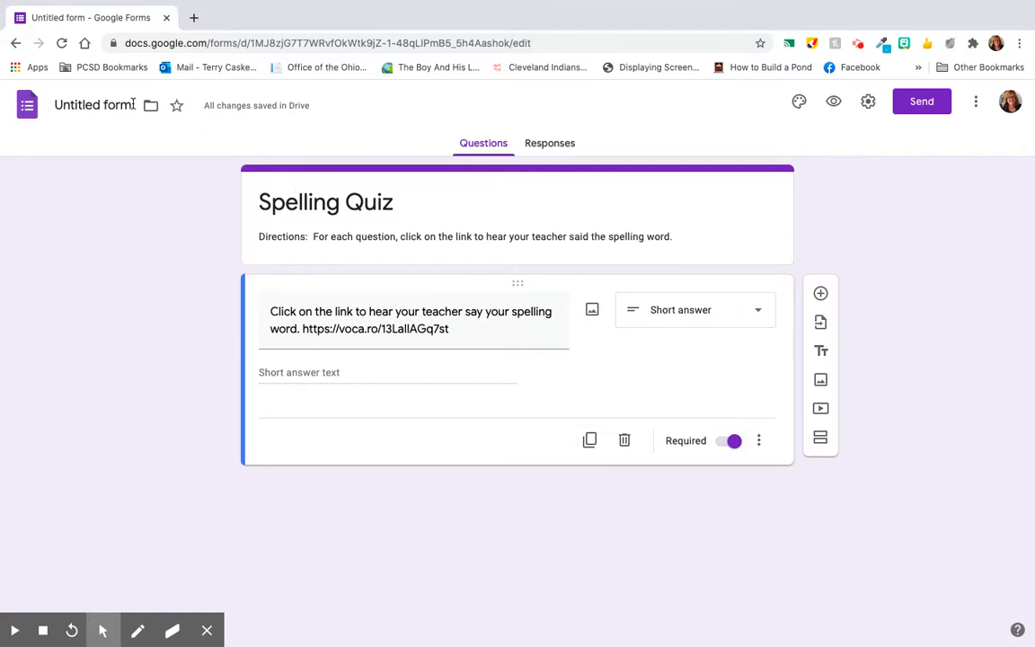
# In the form's general settings, enable collecting email addresses and limit respondents to 1 response
pyautogui.click(868, 103)
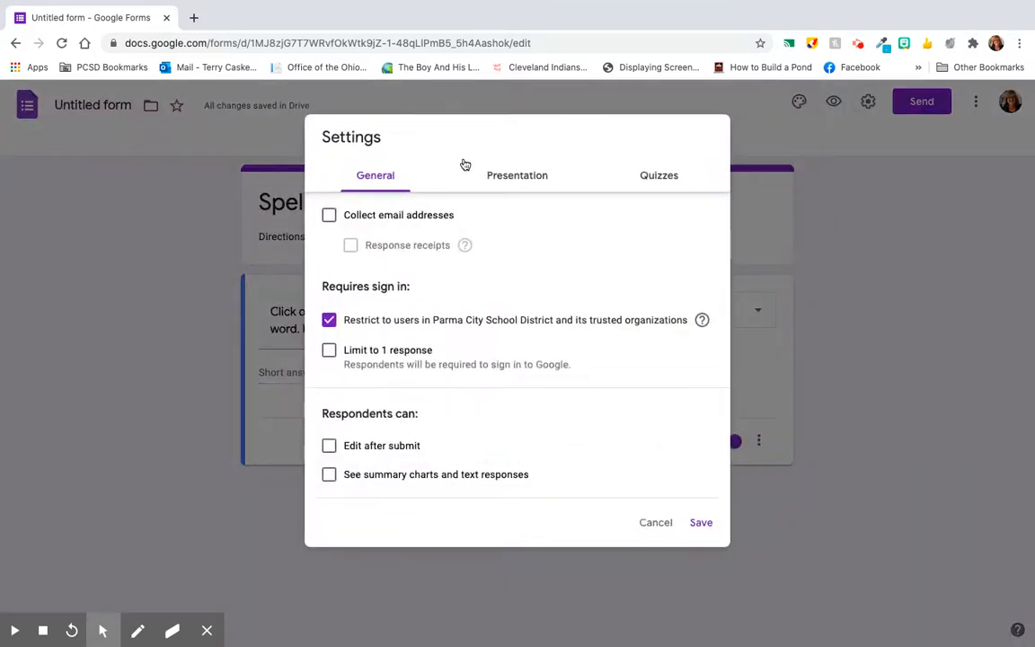
pyautogui.click(329, 216)
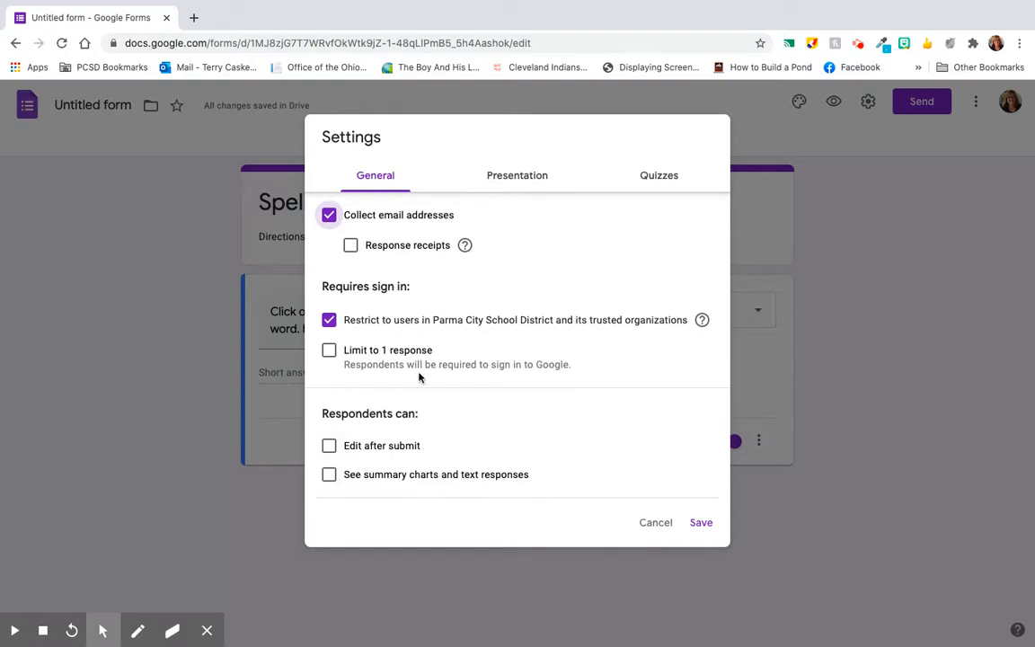
pyautogui.click(328, 352)
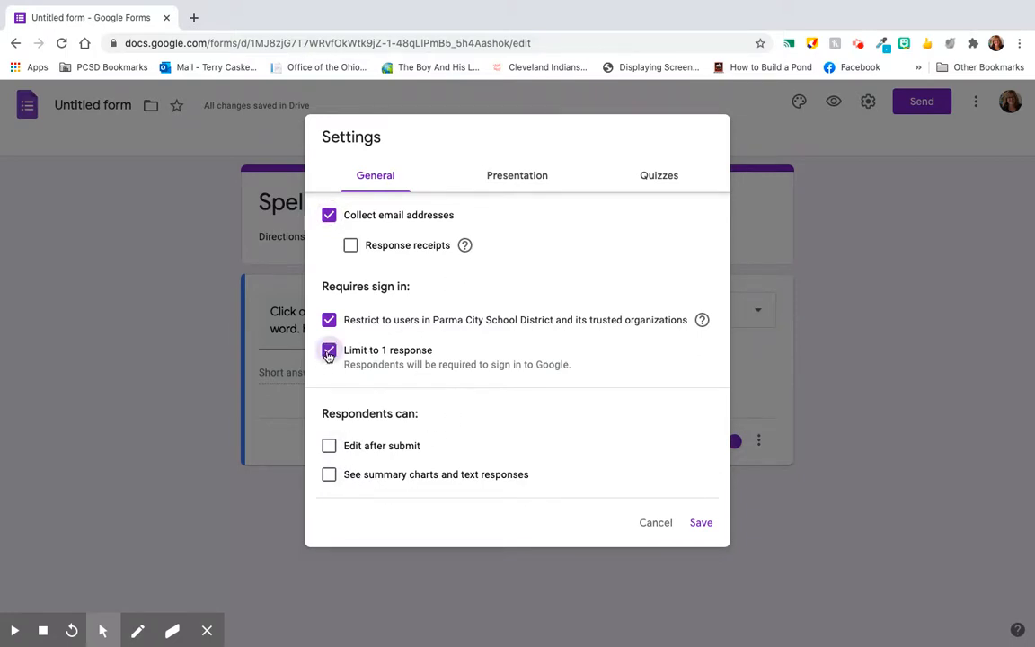
# In the form settings, enable Shuffle question order and turn on Make this a quiz
pyautogui.click(515, 177)
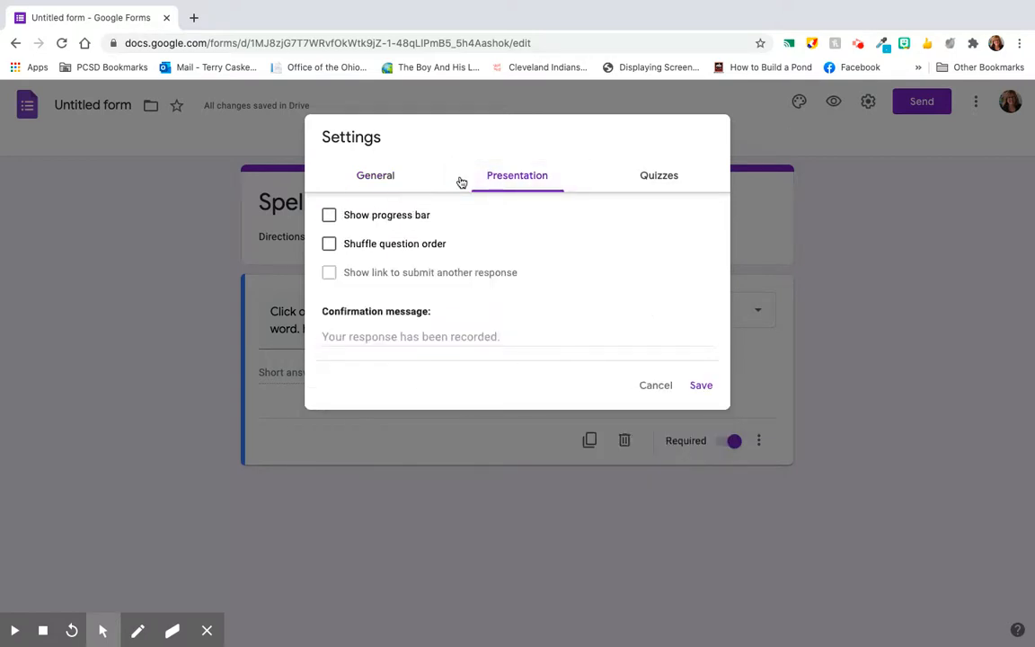
pyautogui.click(330, 247)
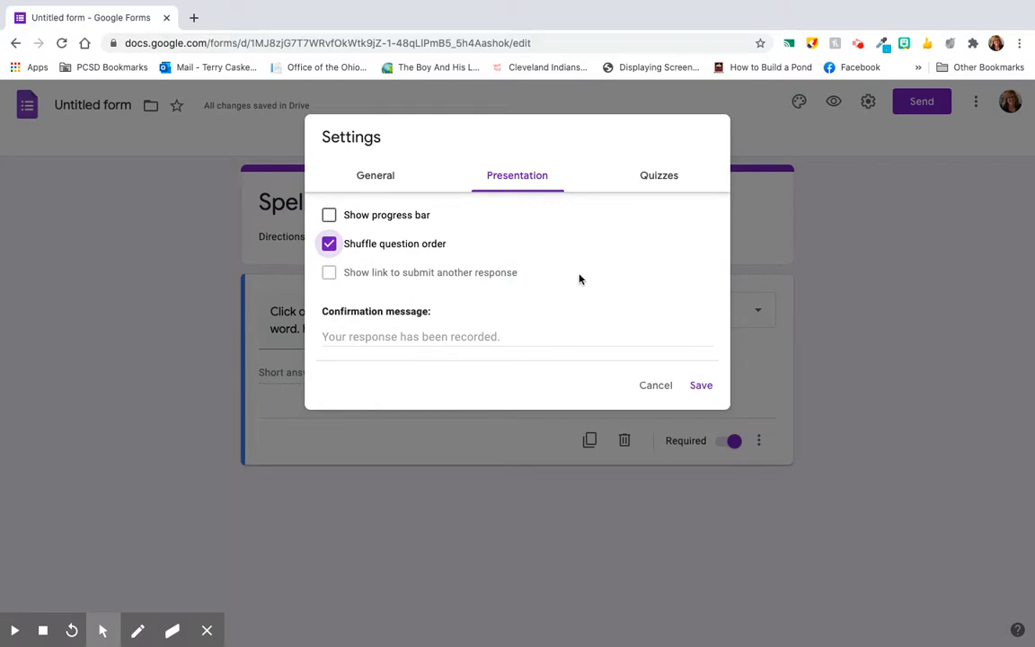
pyautogui.click(660, 178)
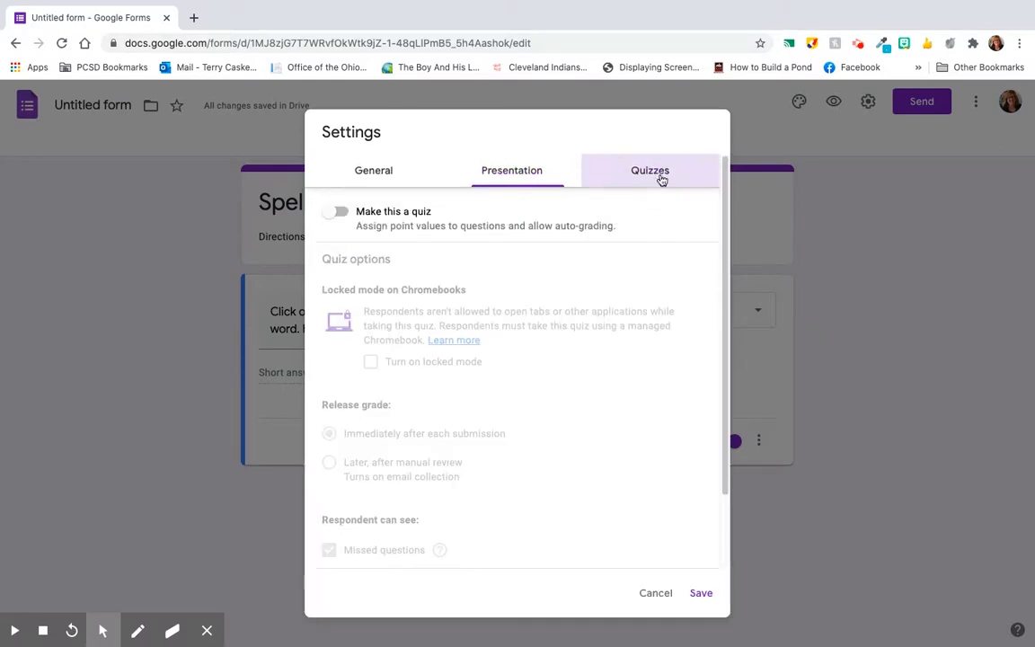
pyautogui.click(336, 215)
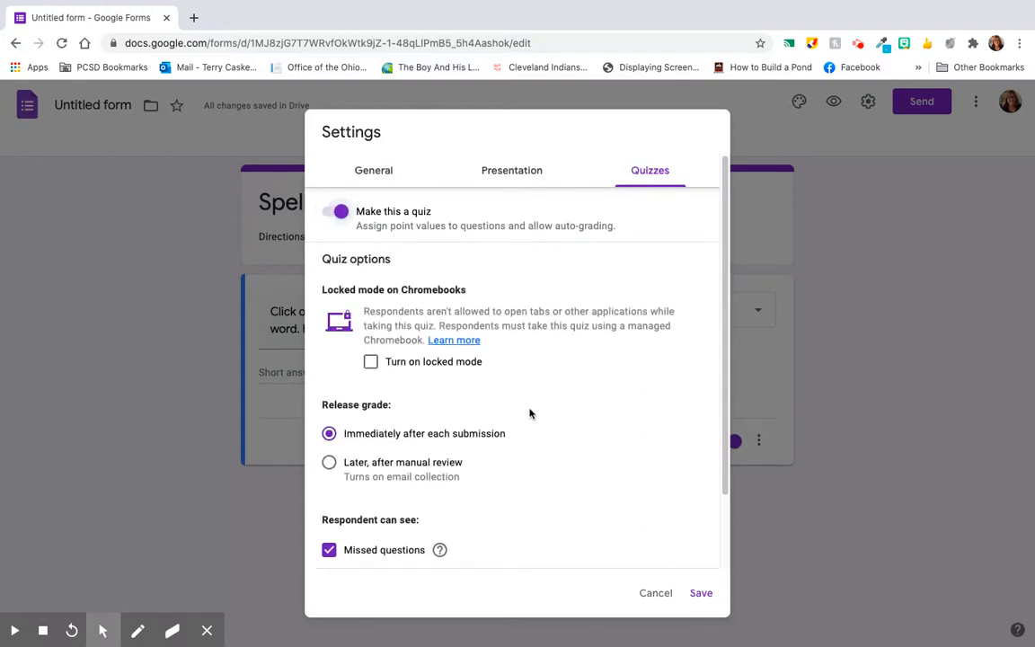
pyautogui.scroll(-2, 531, 414)
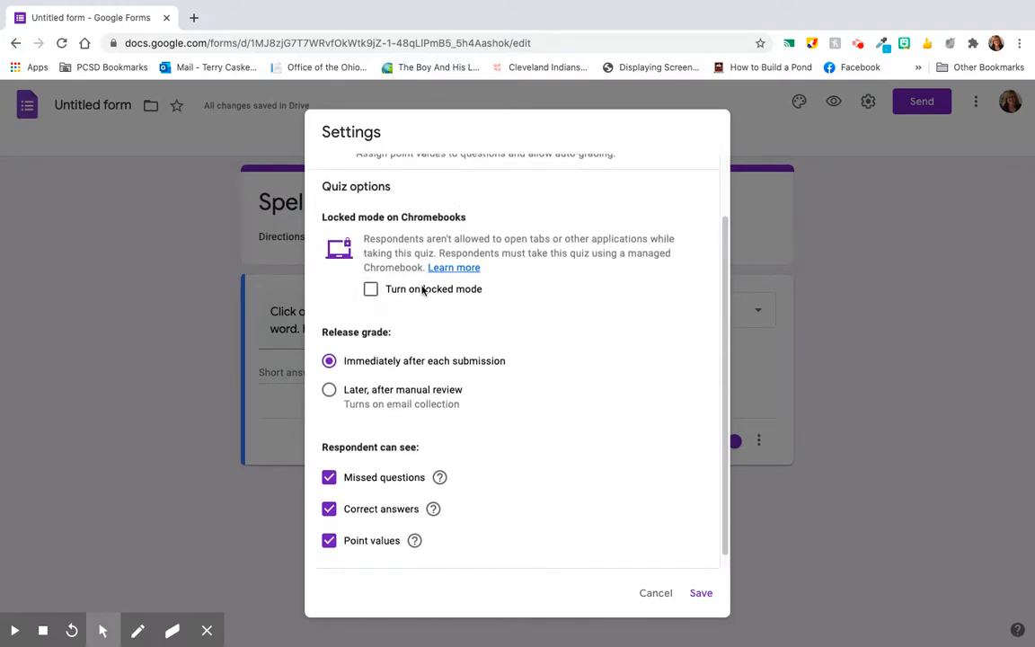
# In the quiz options, stop respondents from seeing correct answers and save the form settings
pyautogui.scroll(1, 485, 290)
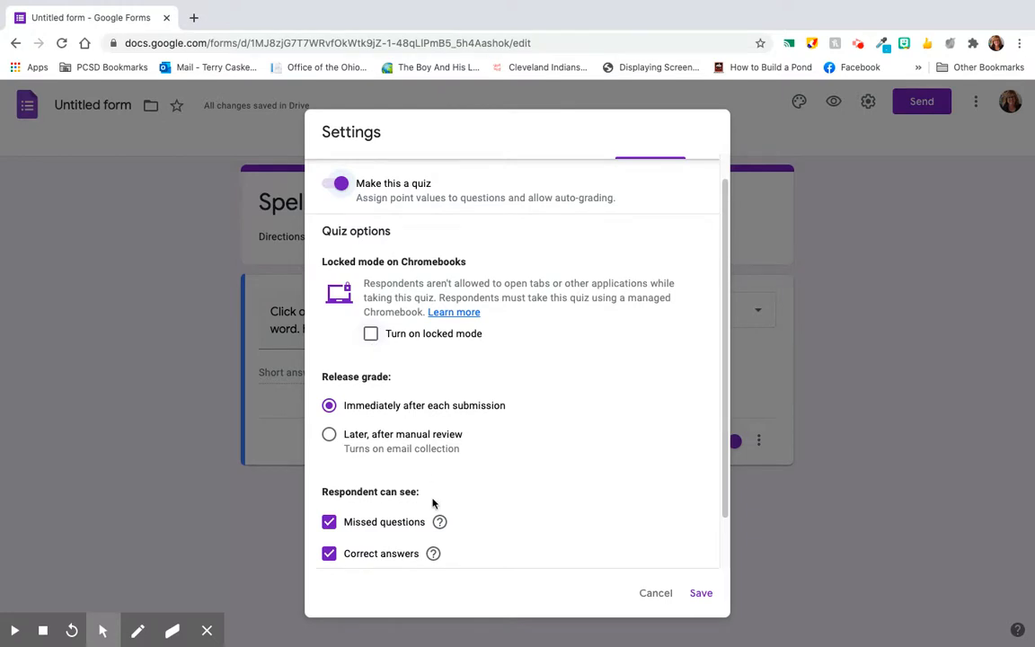
pyautogui.click(329, 555)
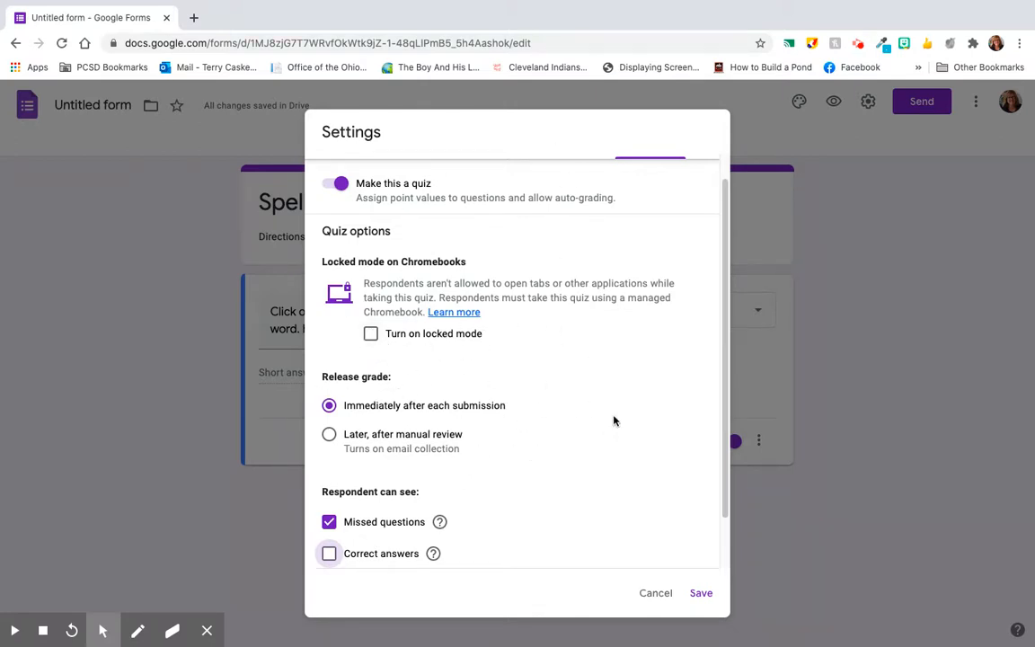
pyautogui.click(700, 595)
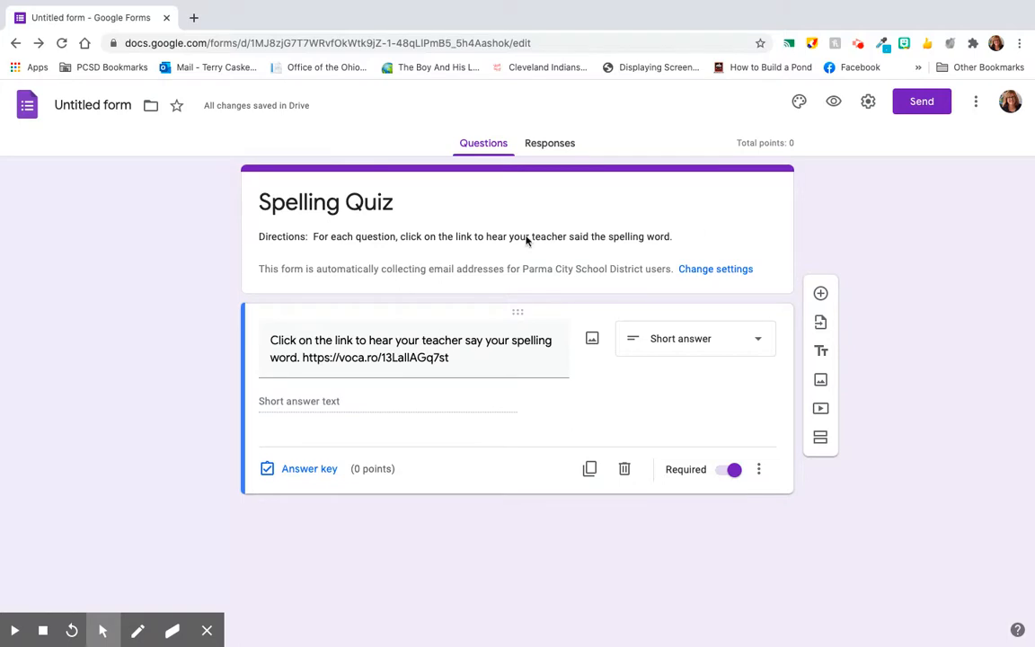
# Set the question's answer key to "Christmas" and mark all other answers incorrect
pyautogui.click(295, 475)
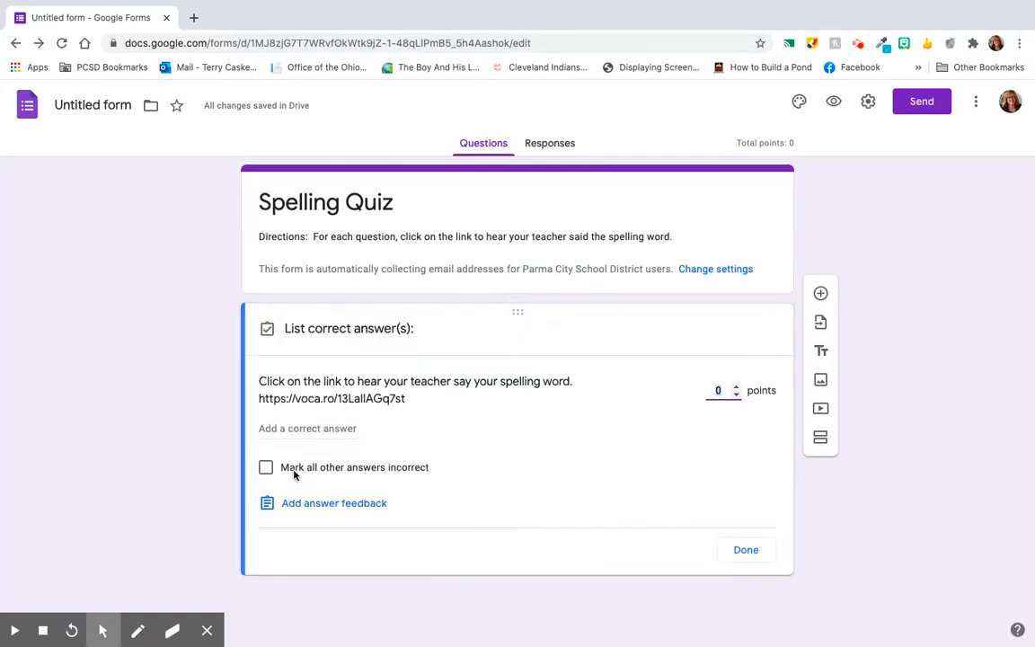
pyautogui.click(289, 430)
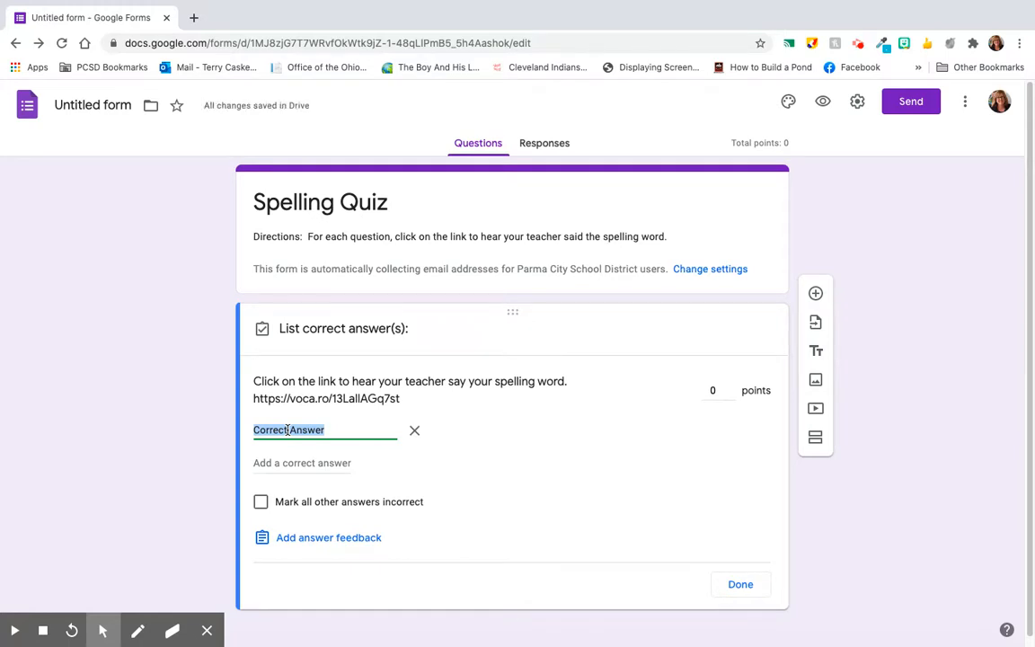
pyautogui.write('Christmas')
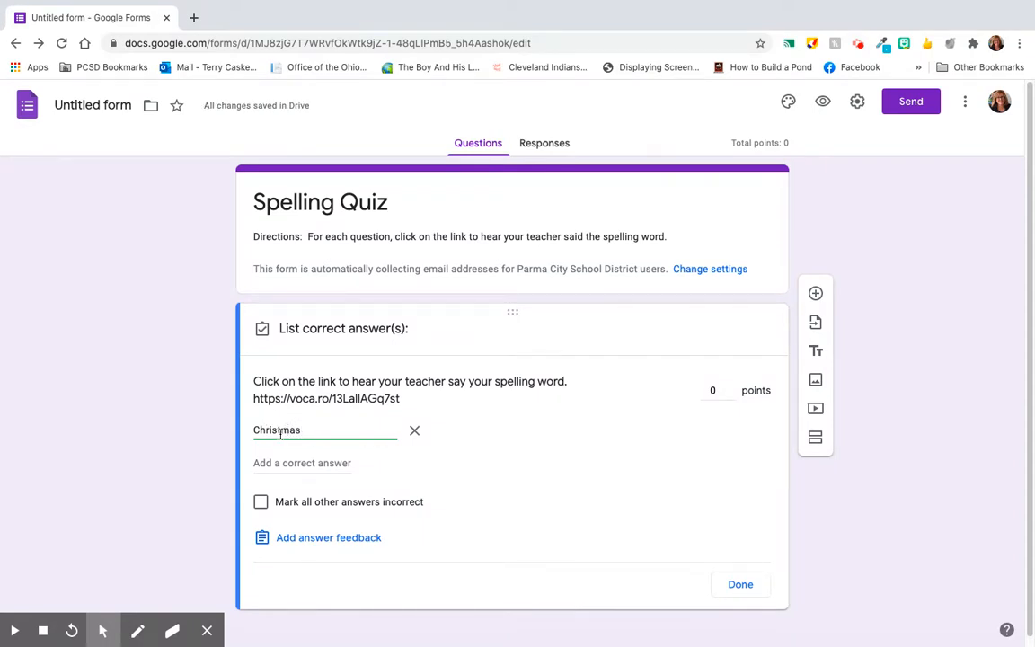
pyautogui.click(261, 503)
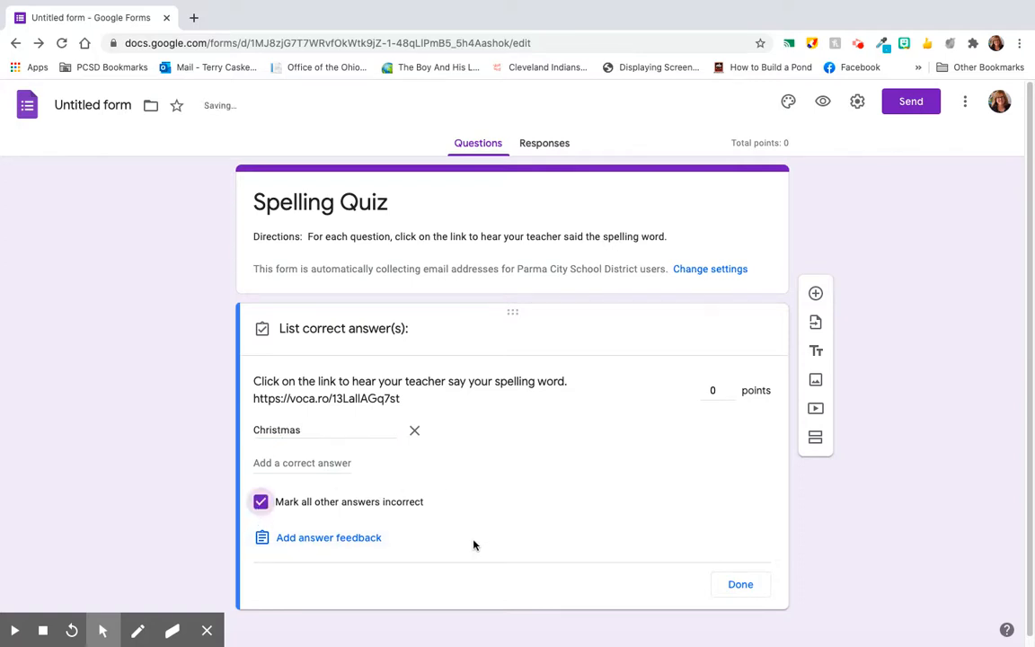
pyautogui.click(740, 585)
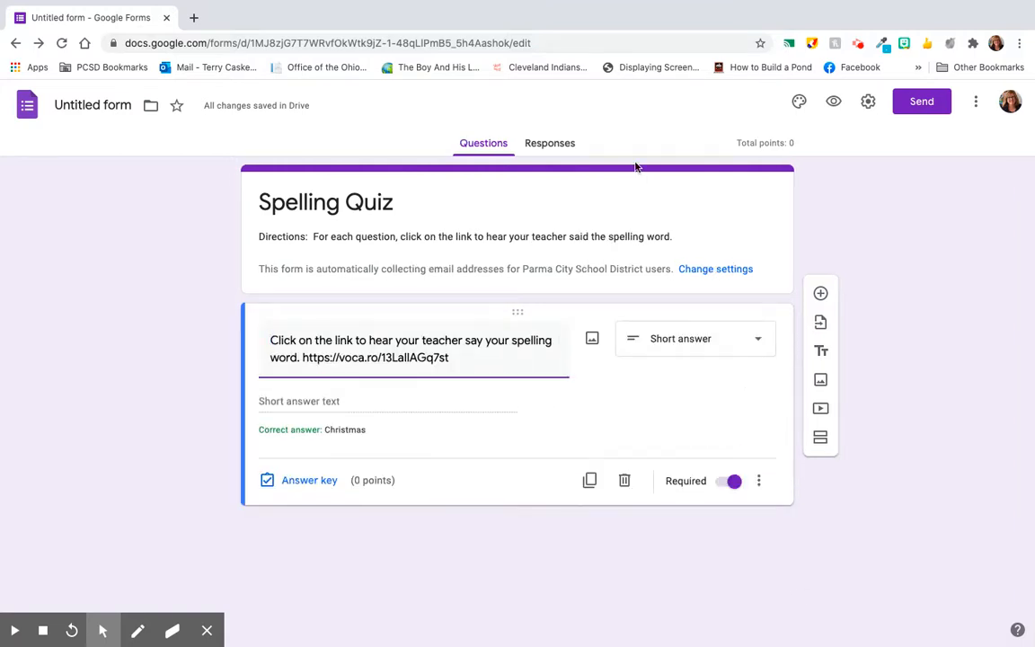
# Preview the quiz, open its Vocaroo link to listen to the recording, and return to the form editor
pyautogui.click(835, 105)
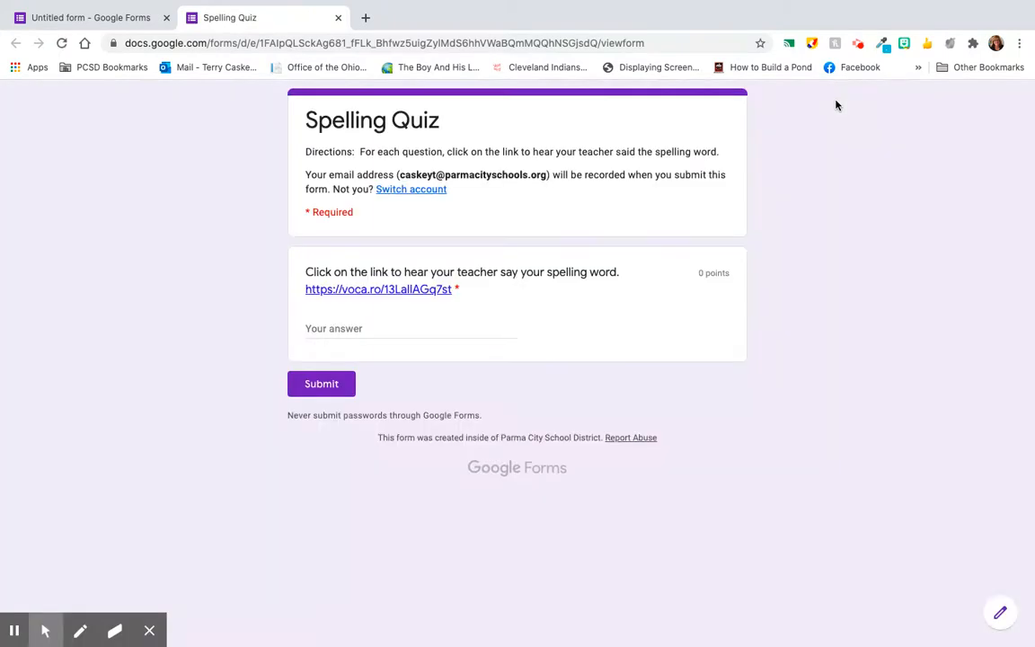
pyautogui.click(411, 295)
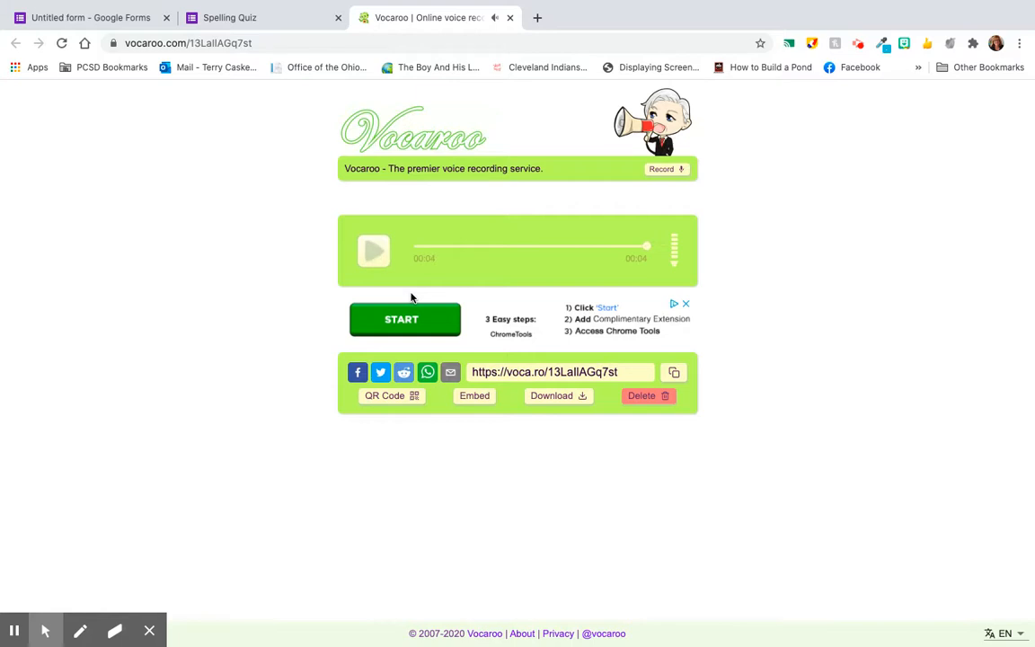
pyautogui.click(511, 17)
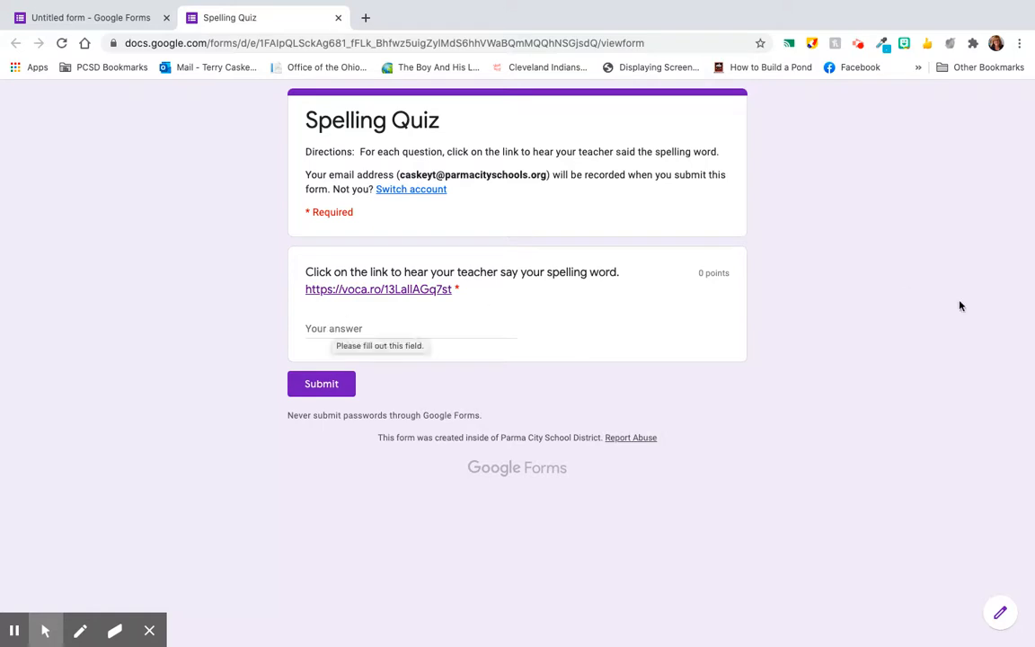
pyautogui.click(338, 17)
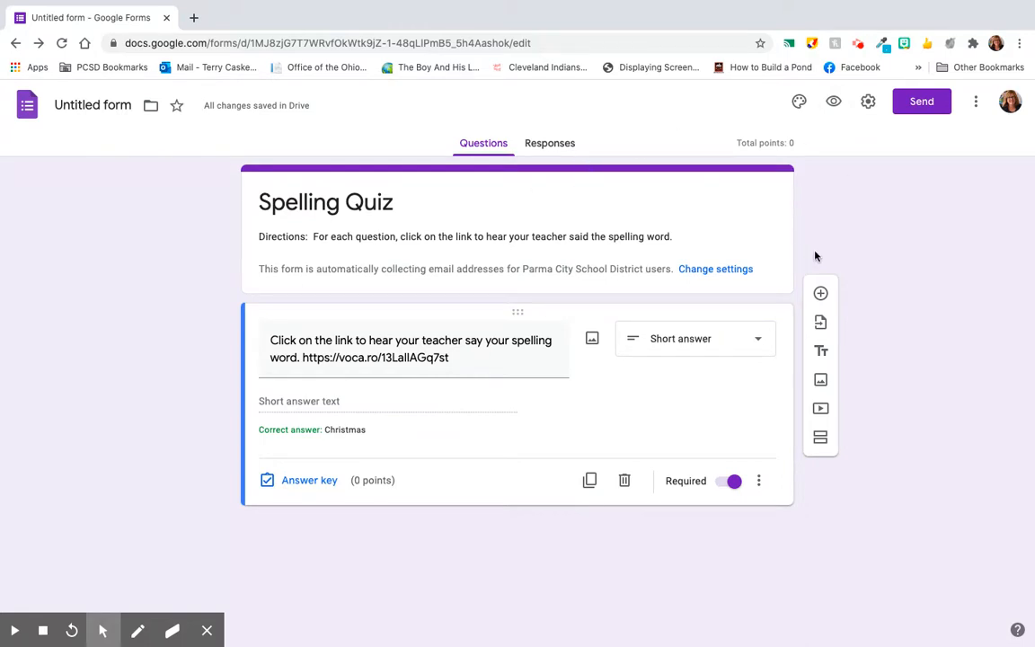
# Create a new response spreadsheet named "Spelling Quiz Results" for the form, then close the spreadsheet
pyautogui.click(550, 143)
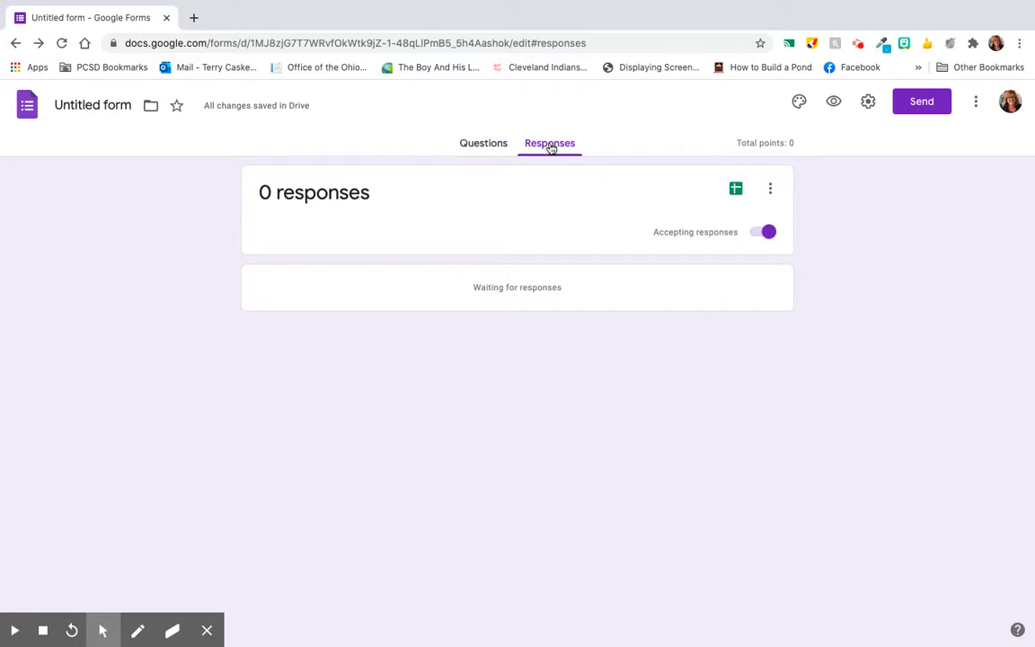
pyautogui.click(736, 192)
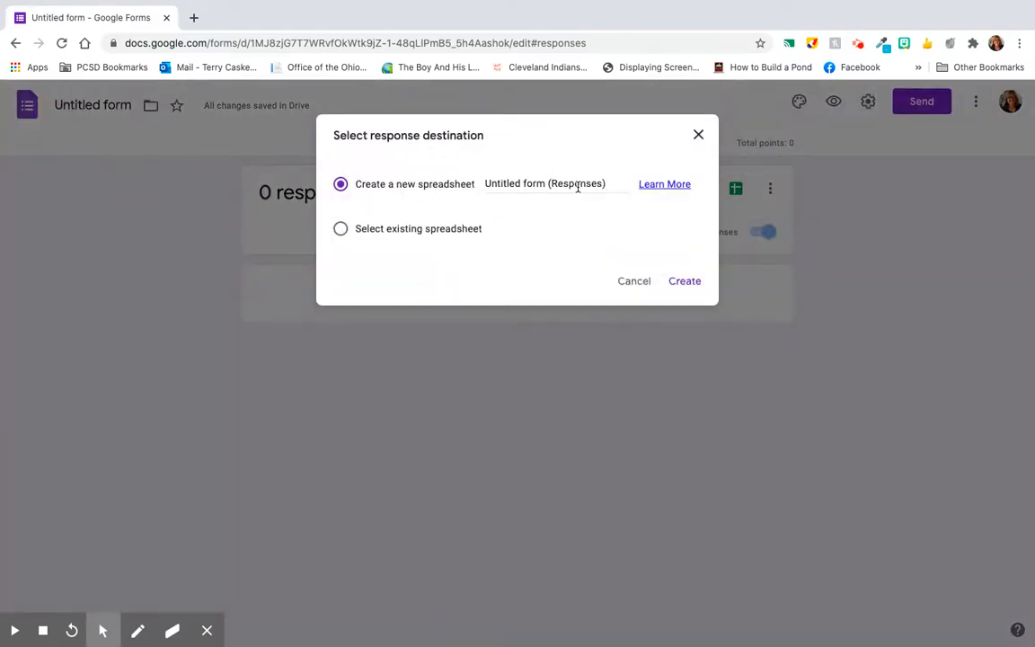
pyautogui.click(534, 186)
pyautogui.press('BackSpace')
pyautogui.press('BackSpace')
pyautogui.press('BackSpace')
pyautogui.press('BackSpace')
pyautogui.press('BackSpace')
pyautogui.press('BackSpace')
pyautogui.press('BackSpace')
pyautogui.press('BackSpace')
pyautogui.press('BackSpace')
pyautogui.press('BackSpace')
pyautogui.press('BackSpace')
pyautogui.press('BackSpace')
pyautogui.press('BackSpace')
pyautogui.press('BackSpace')
pyautogui.press('BackSpace')
pyautogui.press('BackSpace')
pyautogui.press('BackSpace')
pyautogui.press('BackSpace')
pyautogui.press('BackSpace')
pyautogui.press('BackSpace')
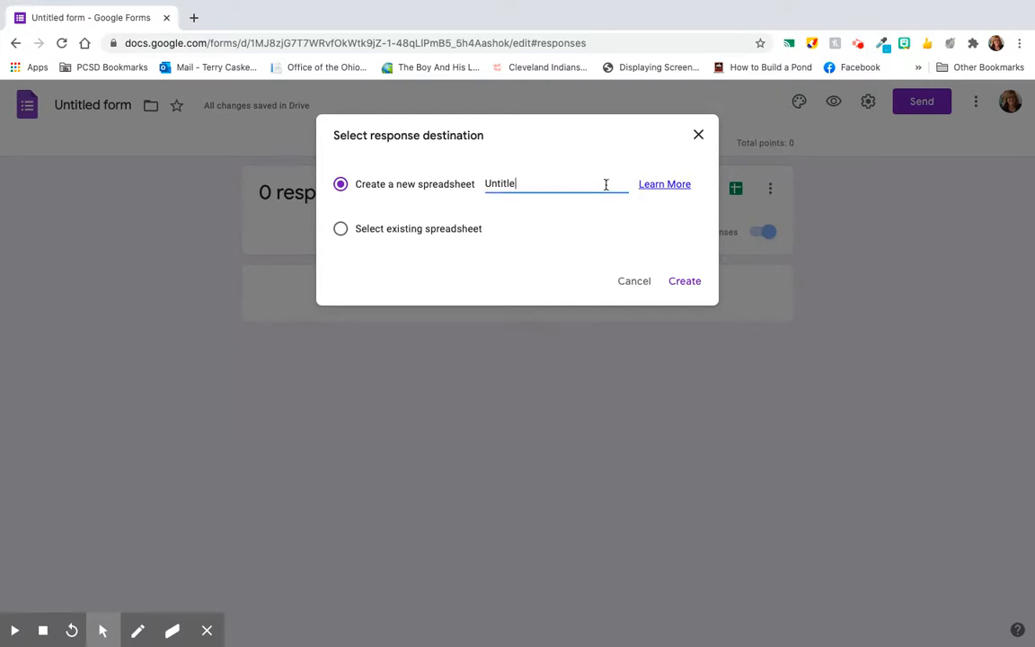
pyautogui.press('BackSpace')
pyautogui.write('Spelling Qui')
pyautogui.press('BackSpace')
pyautogui.press('BackSpace')
pyautogui.press('BackSpace')
pyautogui.write('Quiz EResults')
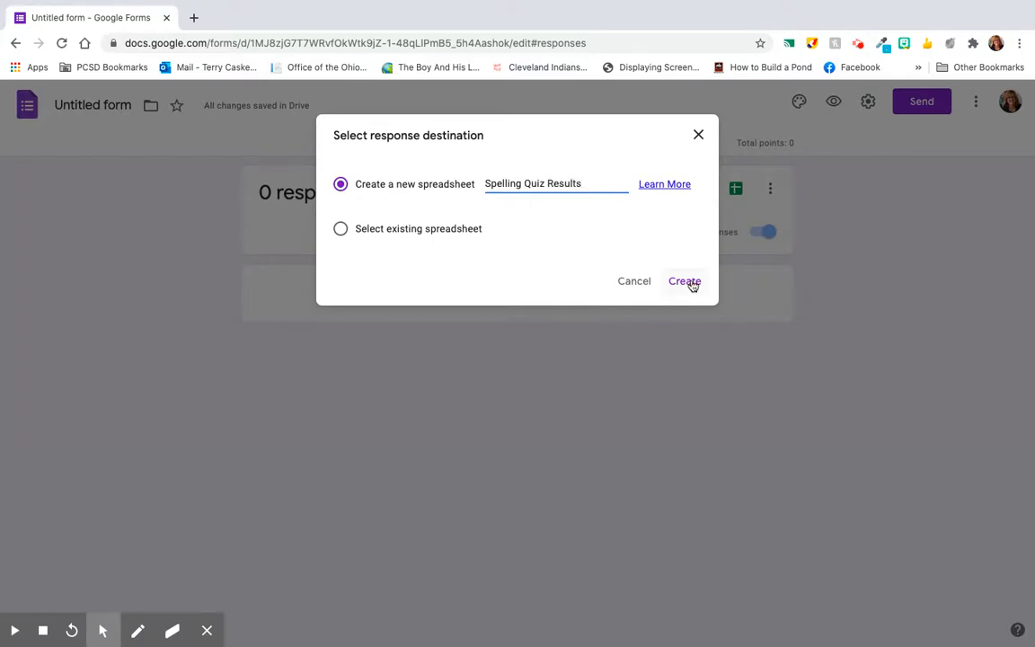
pyautogui.click(684, 281)
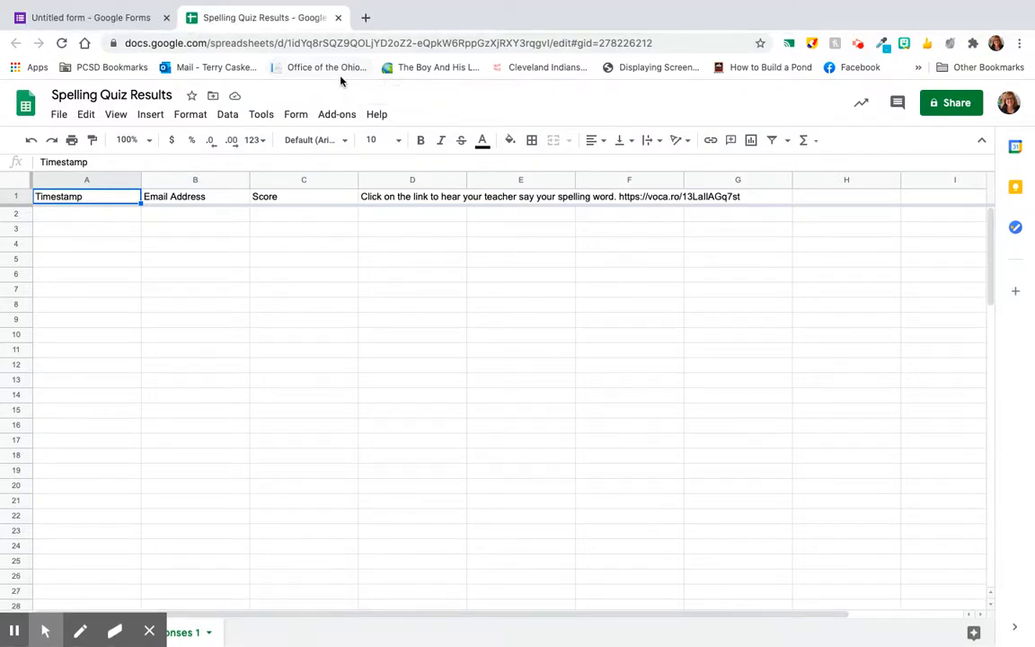
pyautogui.click(338, 18)
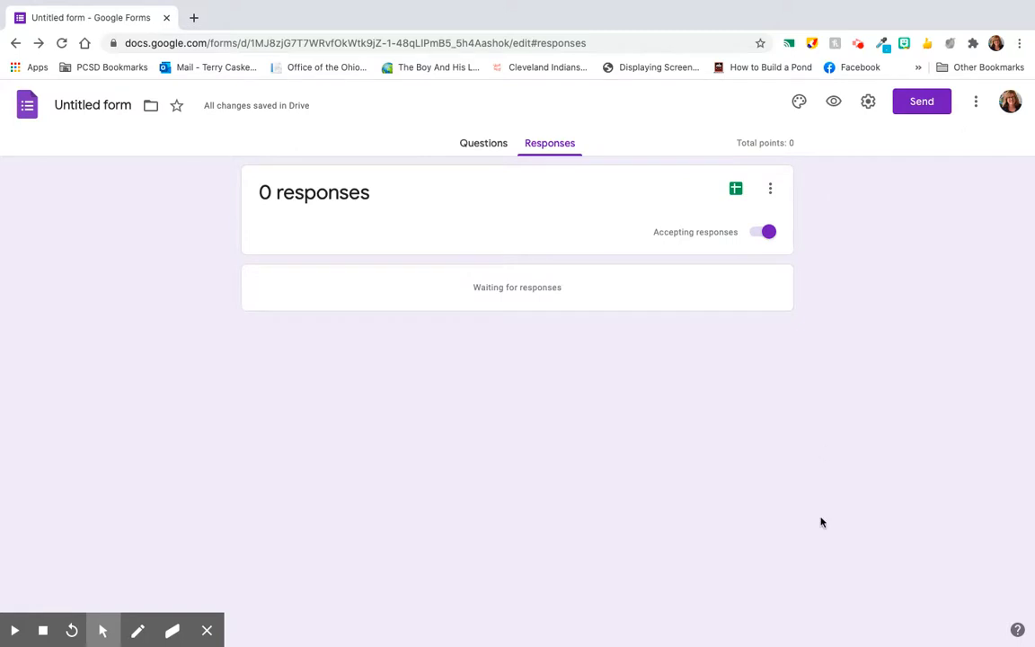
pyautogui.moveTo(737, 11)
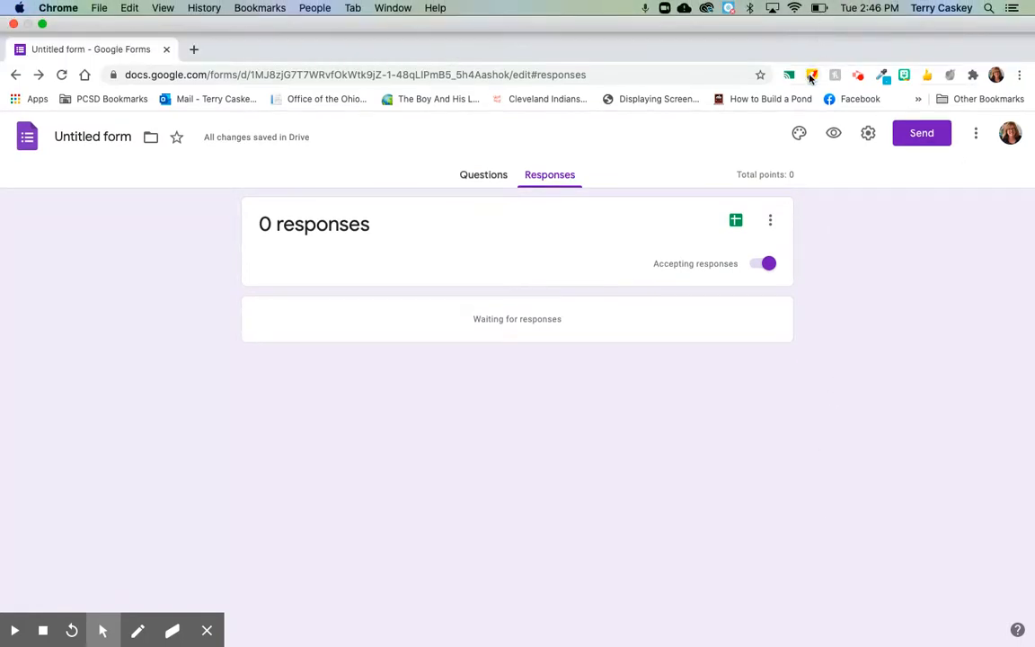